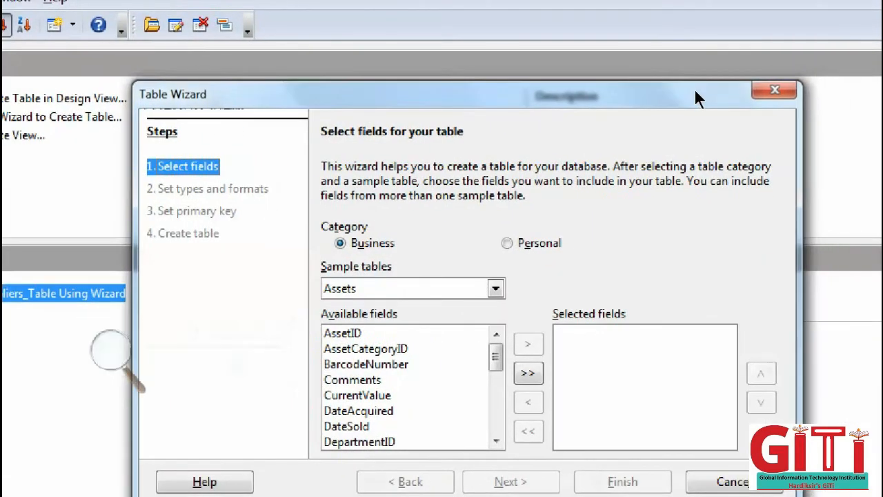
# Dismiss the Table Wizard and start a new table in Design View
pyautogui.click(775, 90)
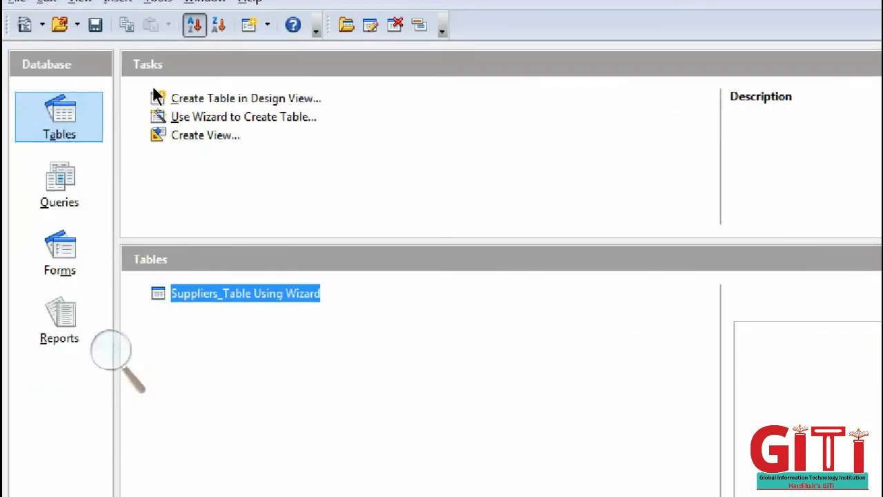
pyautogui.click(155, 93)
pyautogui.doubleClick(154, 96)
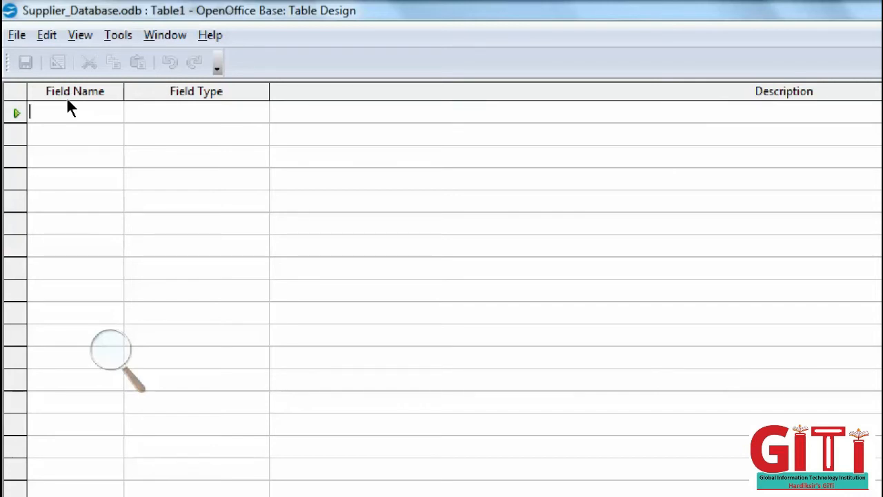
# Add the fields Country_ID and Country_Name to the new table, both of type Text [ VARCHAR ]
pyautogui.write('C')
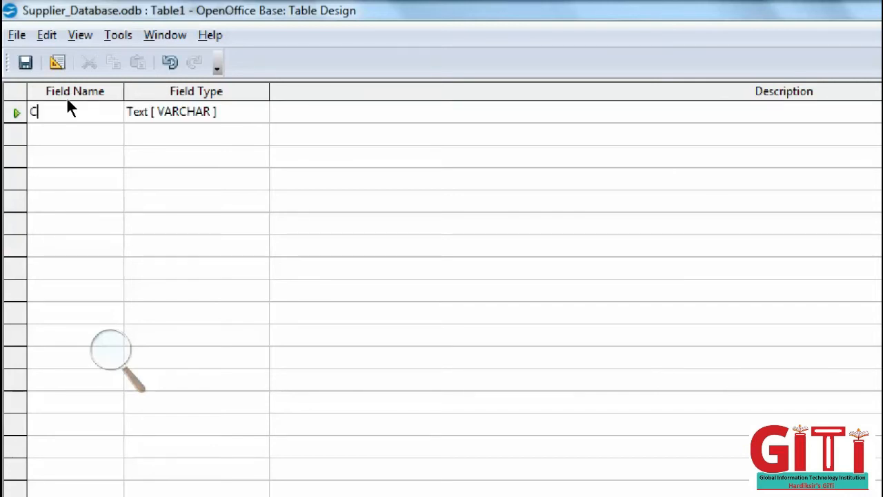
pyautogui.write('ount')
pyautogui.write('ry_ID')
pyautogui.doubleClick(64, 110)
pyautogui.hotkey('ctrl', 'c')
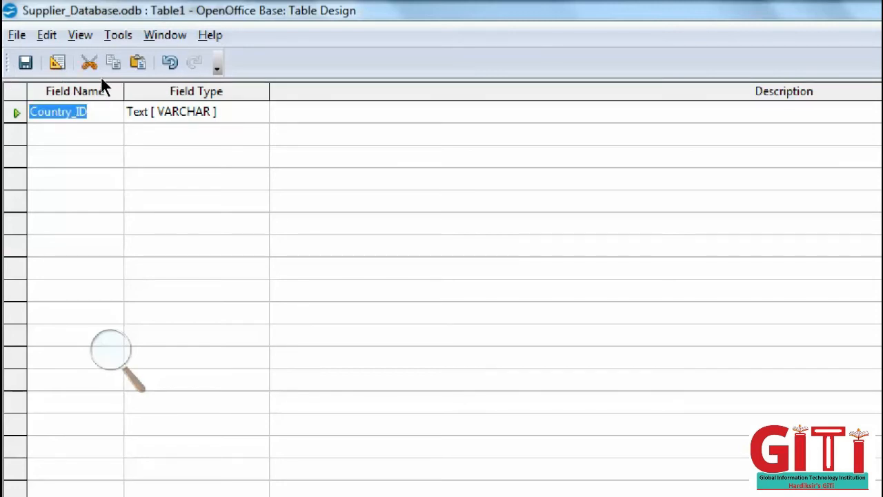
pyautogui.press('Down')
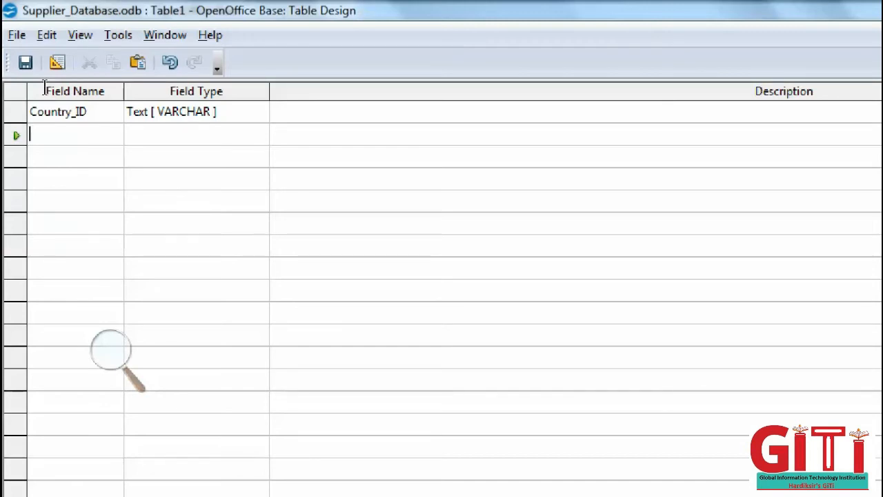
pyautogui.write('Coun')
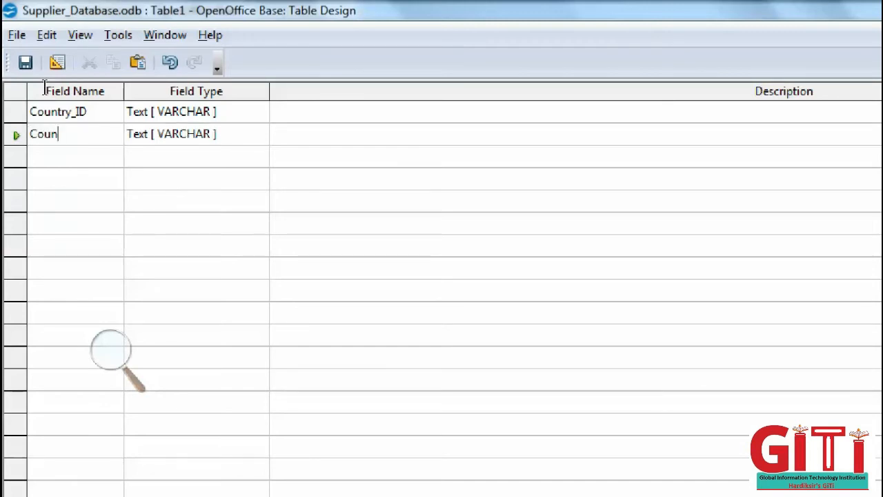
pyautogui.write('try_Name')
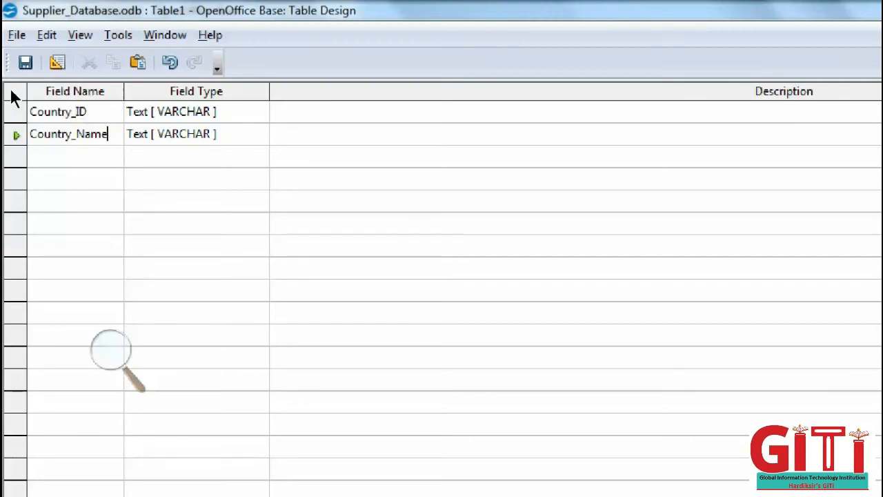
# Set the Country_ID field as the table's primary key
pyautogui.rightClick(15, 134)
pyautogui.click(11, 69)
pyautogui.rightClick(14, 110)
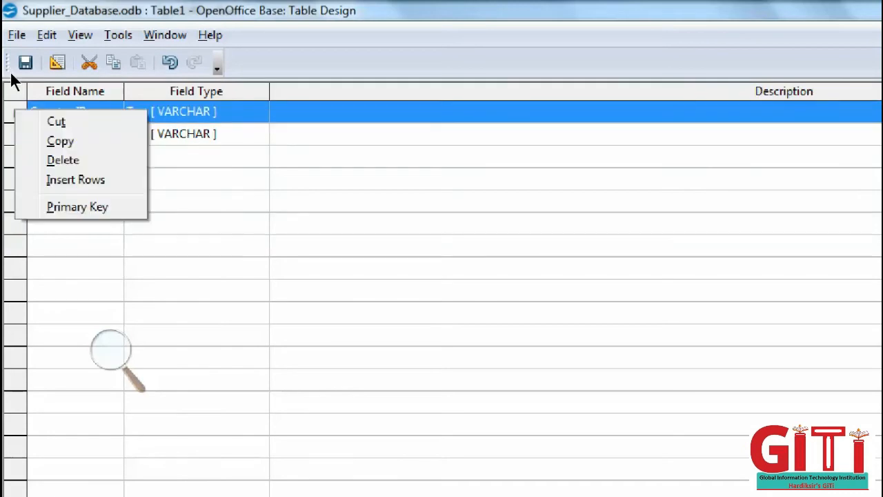
pyautogui.click(58, 207)
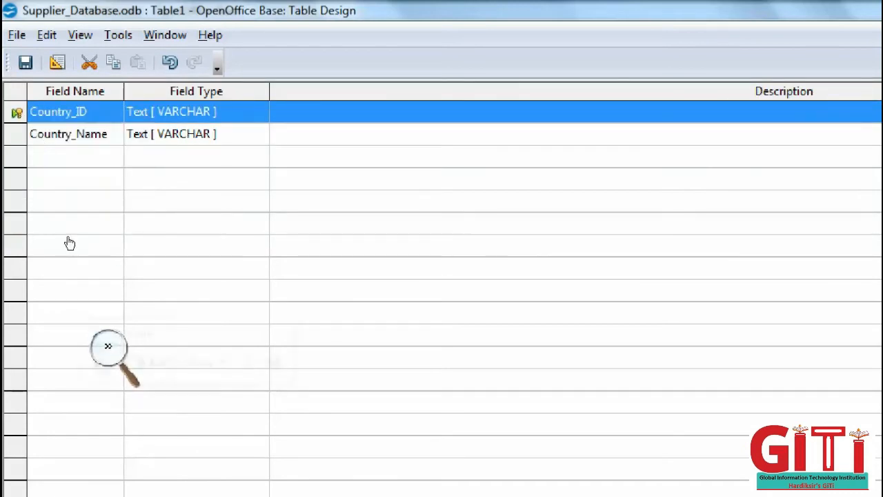
# Save the table as Country_Table and close its design window
pyautogui.click(108, 347)
pyautogui.click(134, 362)
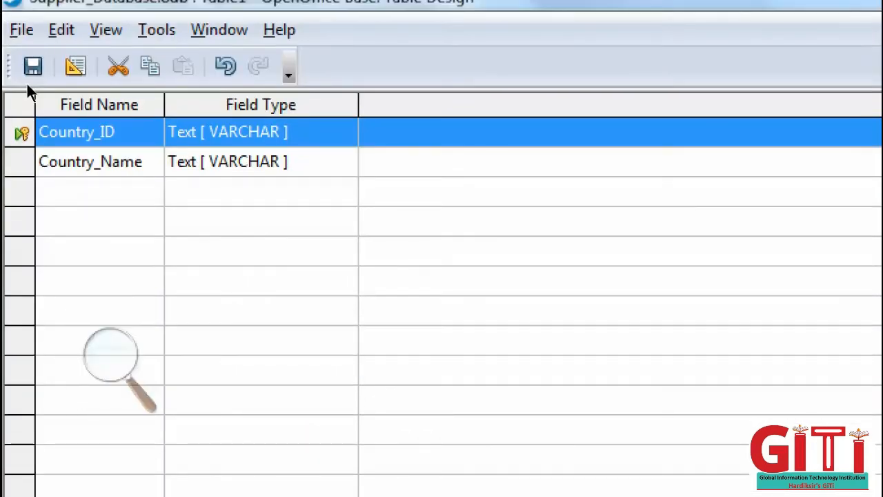
pyautogui.click(20, 41)
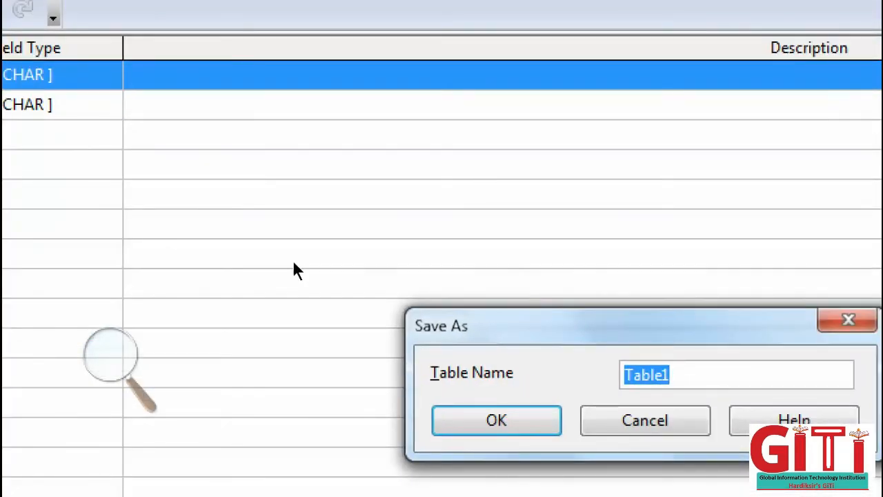
pyautogui.press('BackSpace')
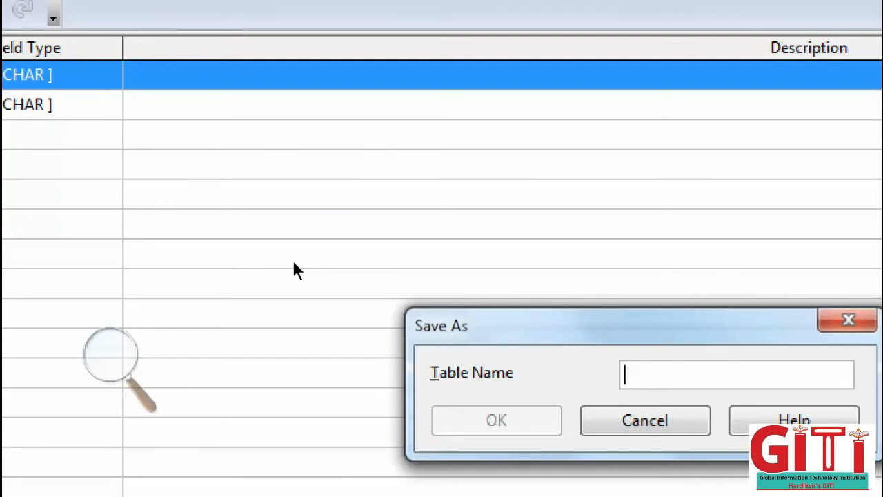
pyautogui.write('Coun')
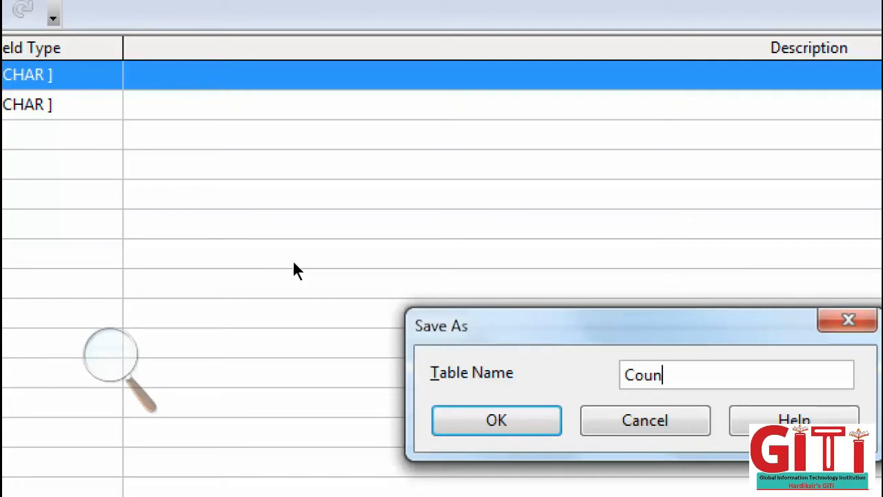
pyautogui.write('try_Table')
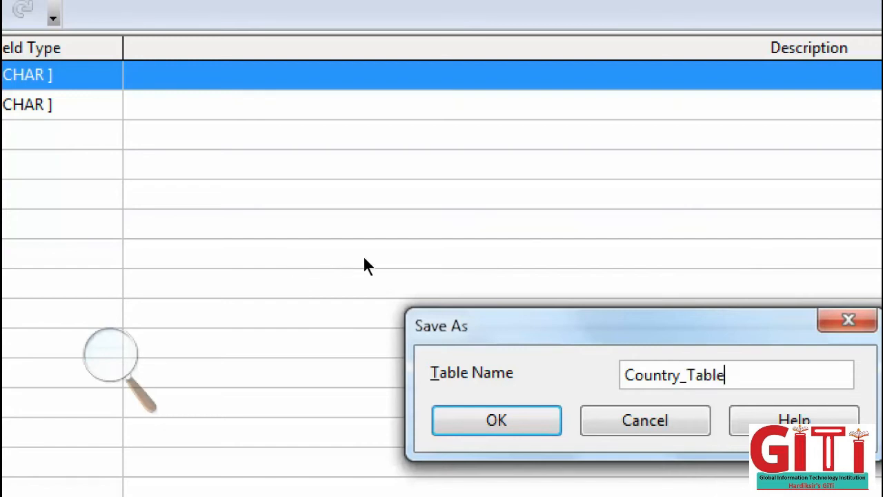
pyautogui.press('Return')
pyautogui.click(110, 353)
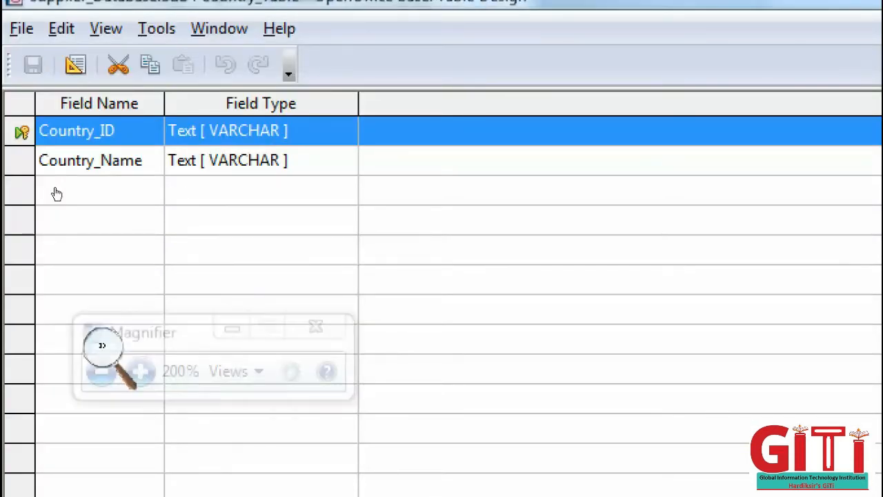
pyautogui.click(117, 371)
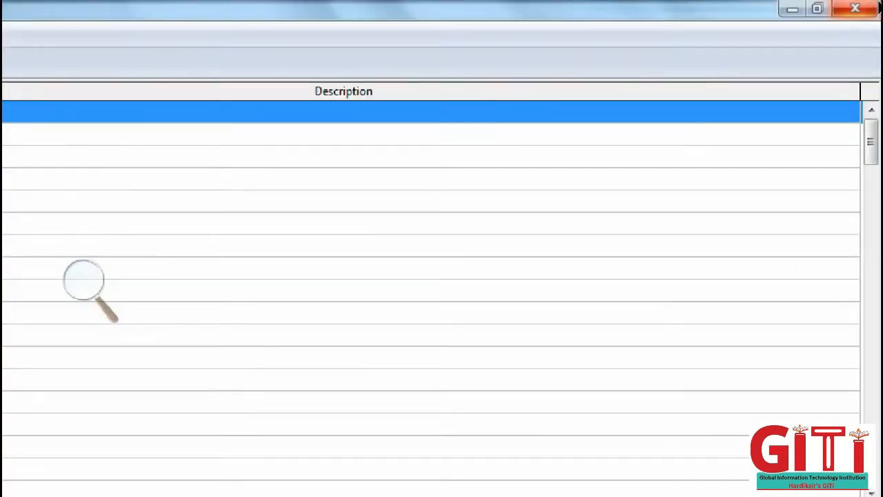
pyautogui.click(858, 9)
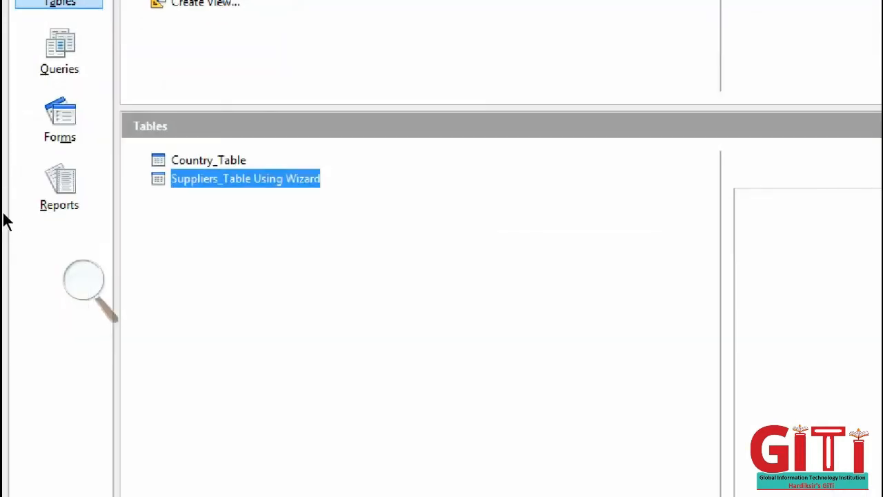
# Open Country_Table to view its data sheet, and close it again
pyautogui.press('Up')
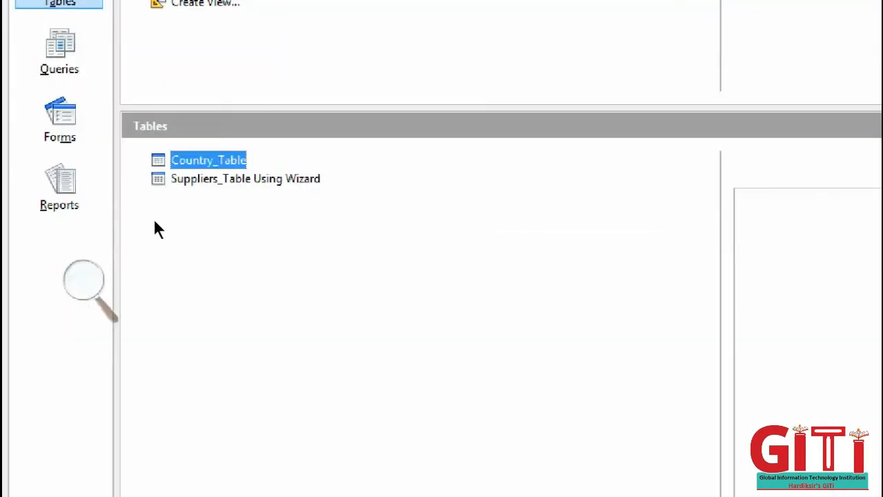
pyautogui.press('Return')
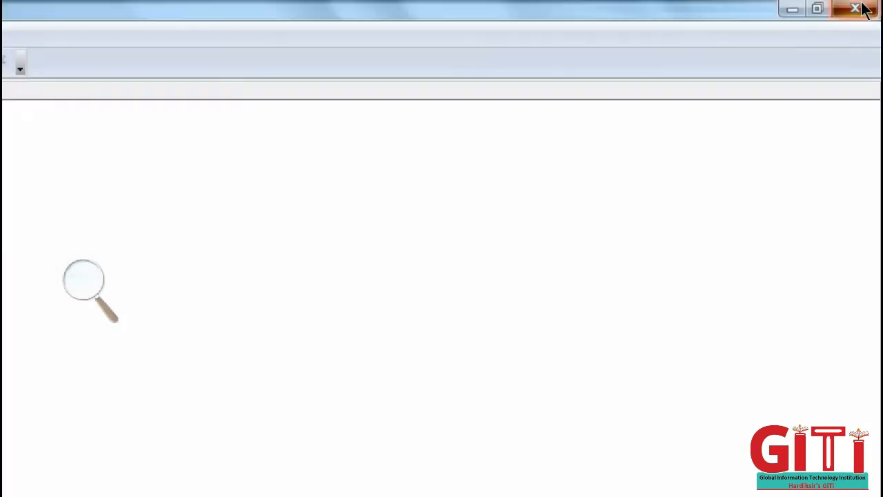
pyautogui.click(861, 7)
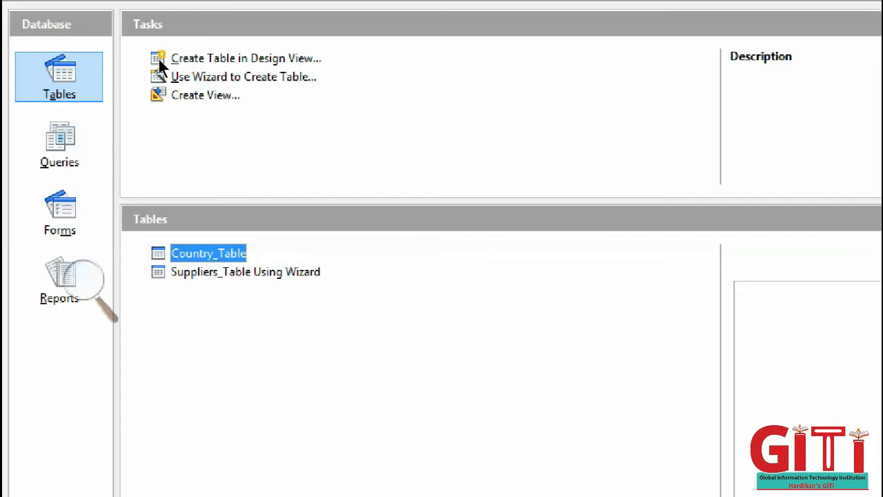
# Start another table in Design View with the Text [ VARCHAR ] fields State_ID, State_Name and Country_ID
pyautogui.click(167, 61)
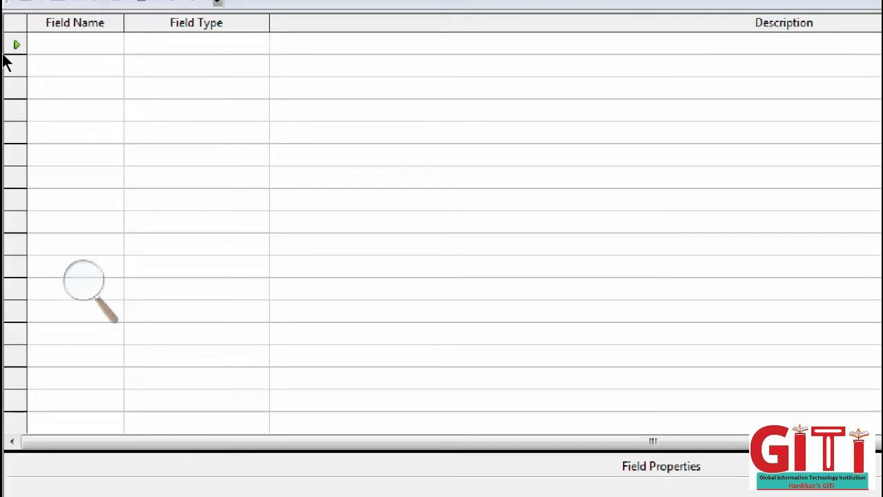
pyautogui.write('Sta')
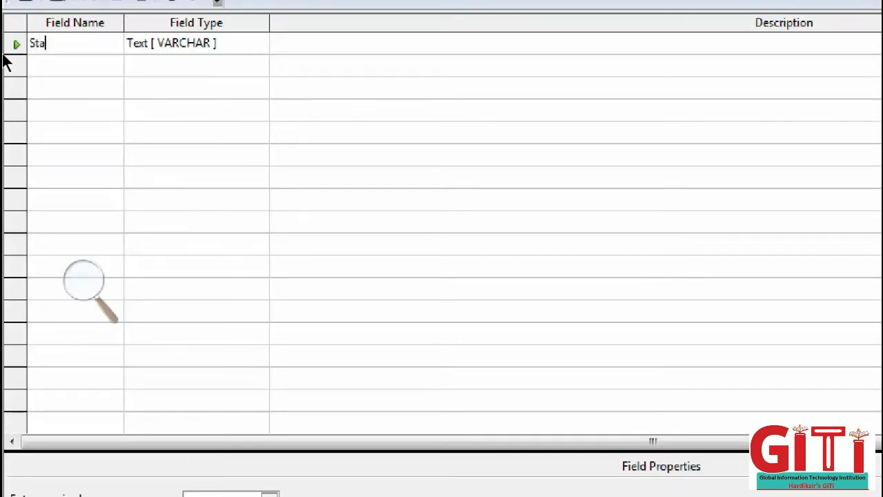
pyautogui.write('te_ID')
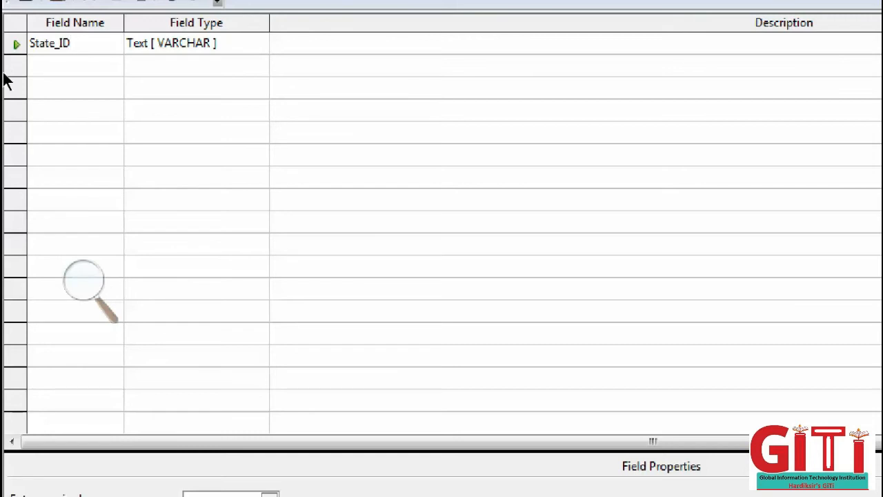
pyautogui.press('Down')
pyautogui.write('S')
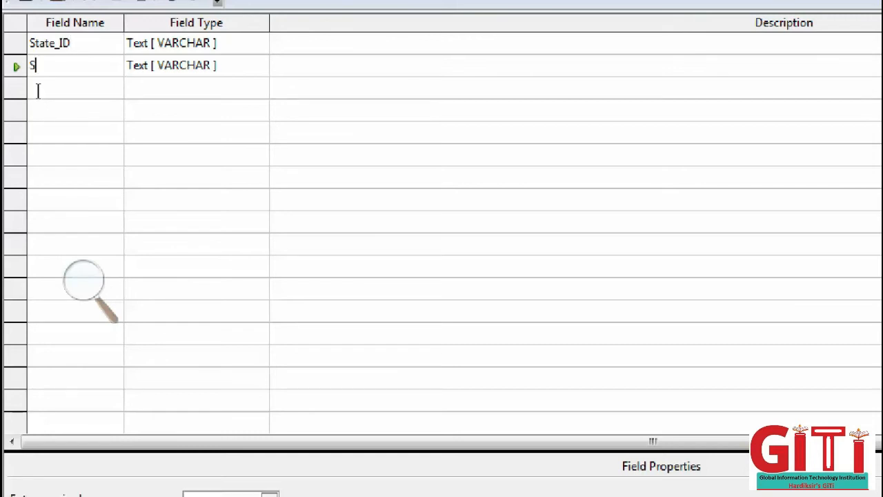
pyautogui.write('tate_Name')
pyautogui.press('Down')
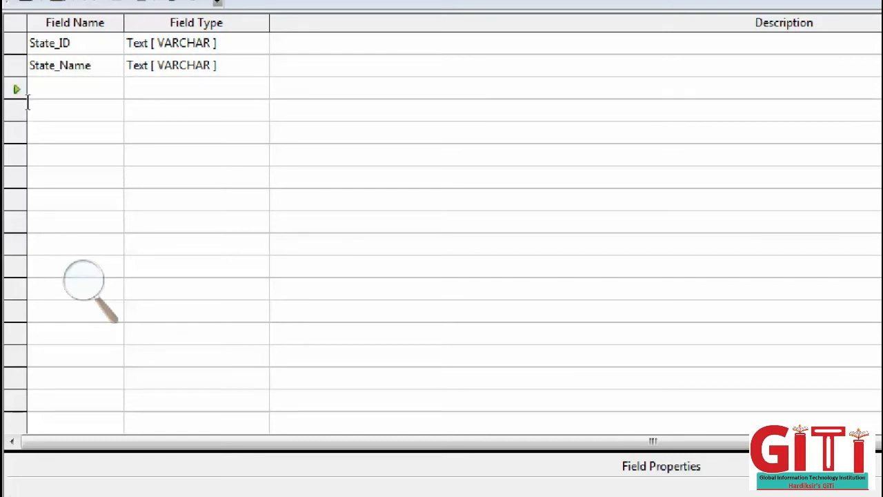
pyautogui.write('Country_ID')
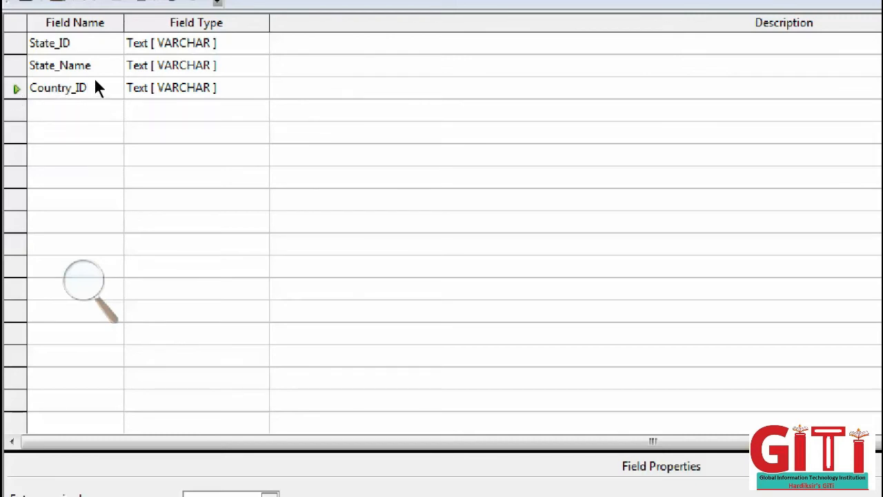
# Mark State_ID and Country_ID together as a composite primary key, and remove that key from both fields again
pyautogui.rightClick(16, 48)
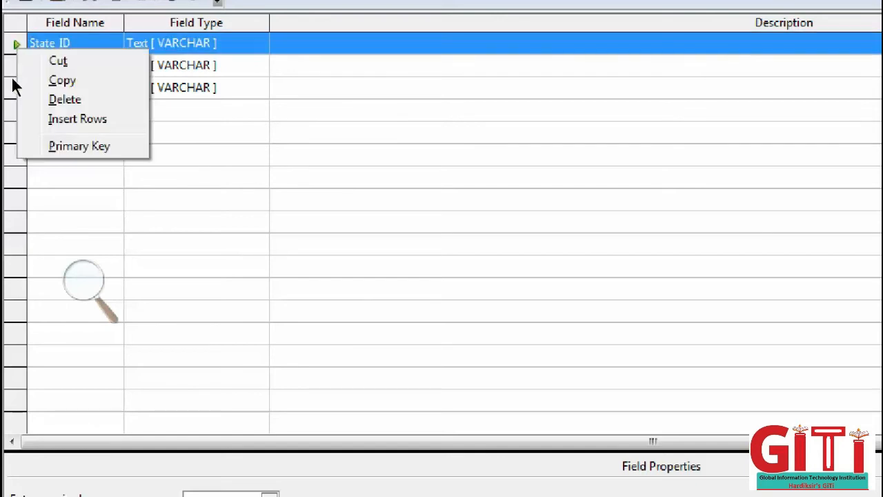
pyautogui.click(67, 146)
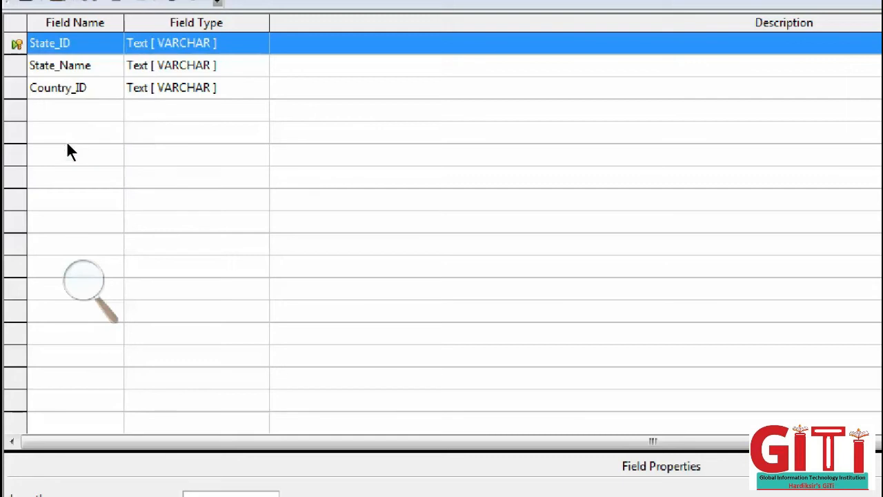
pyautogui.keyDown('ctrl'); pyautogui.click(15, 90); pyautogui.keyUp('ctrl')
pyautogui.rightClick(15, 93)
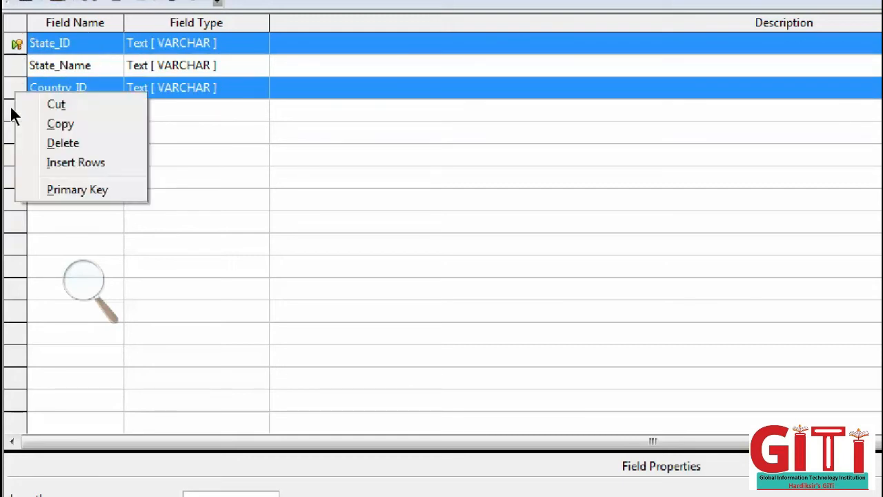
pyautogui.click(35, 180)
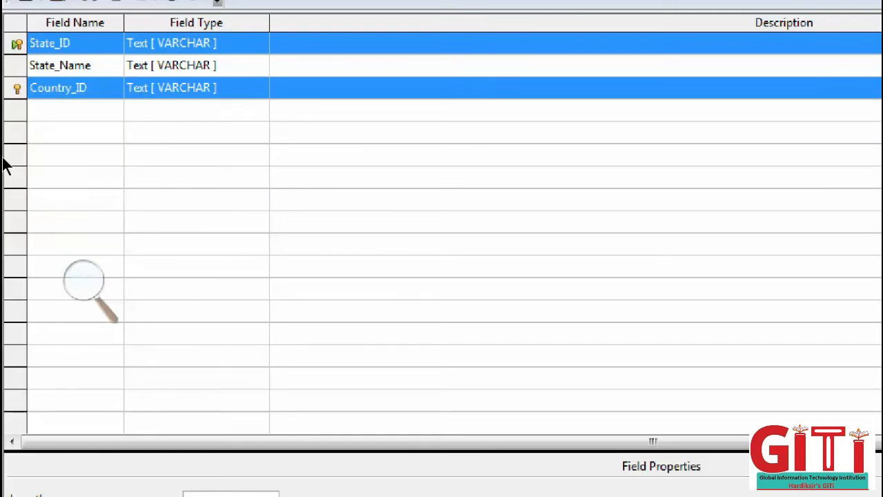
pyautogui.rightClick(12, 113)
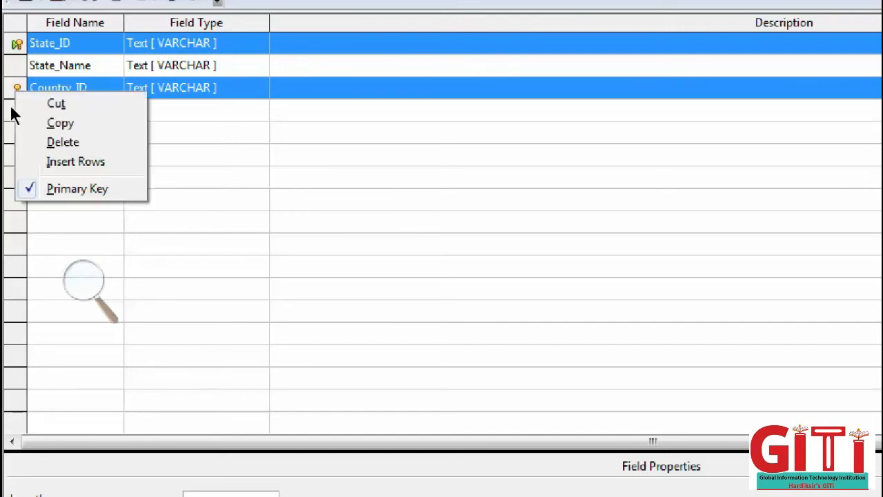
pyautogui.click(30, 181)
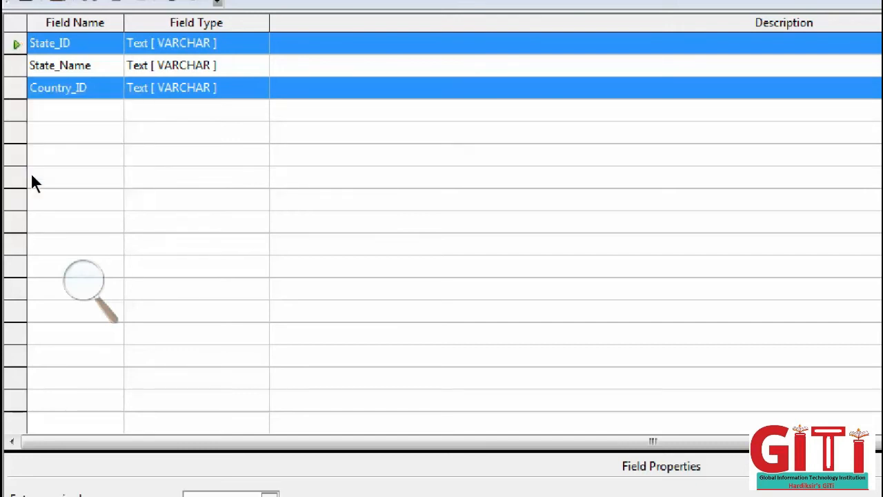
# Set State_ID alone as the primary key of the new table
pyautogui.keyDown('ctrl'); pyautogui.click(12, 81); pyautogui.keyUp('ctrl')
pyautogui.rightClick(12, 77)
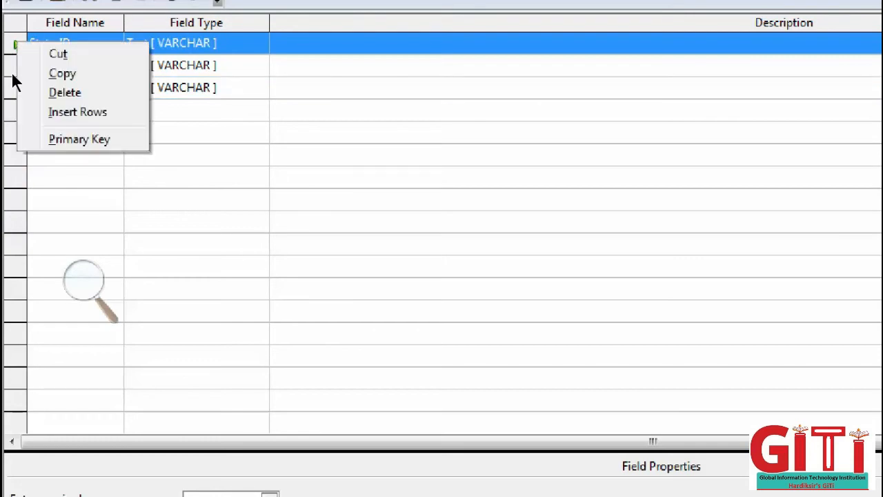
pyautogui.click(36, 142)
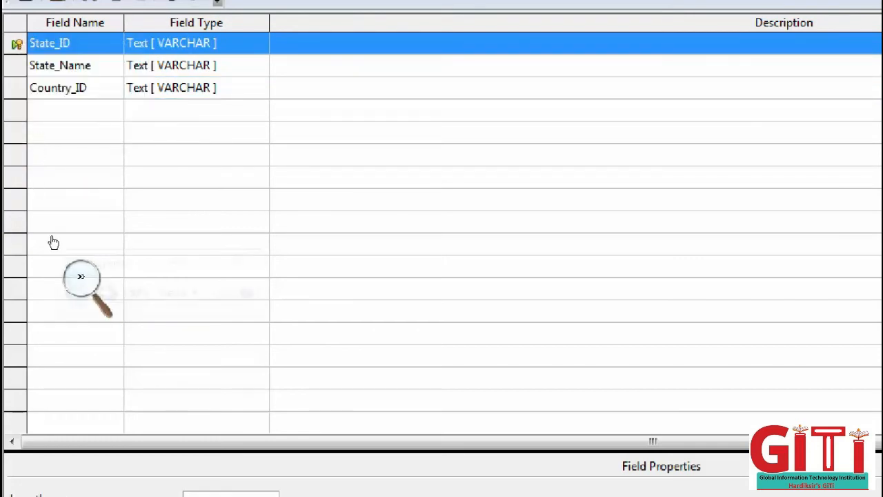
pyautogui.click(83, 283)
pyautogui.click(76, 292)
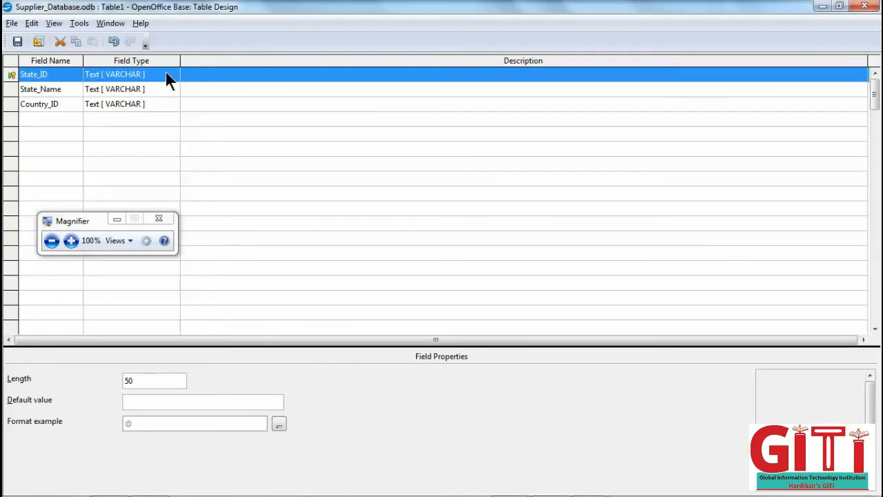
# Close the new table's design and save the table under the name State_Table
pyautogui.click(880, 5)
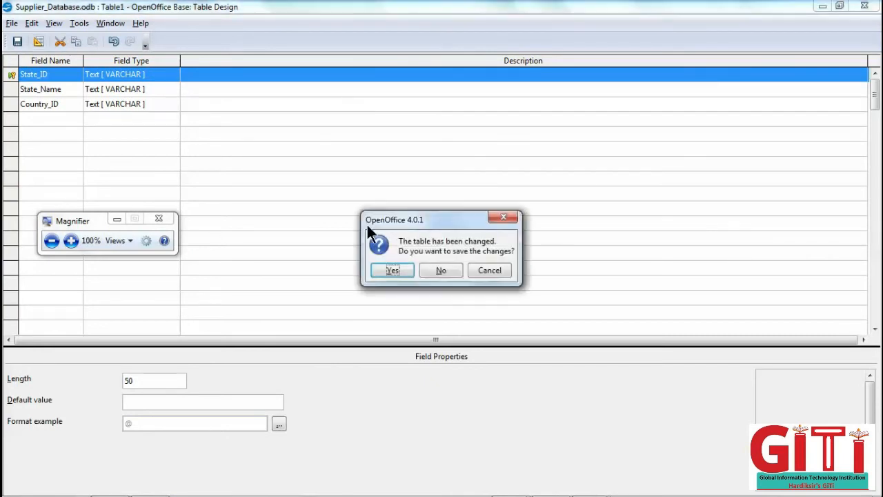
pyautogui.click(391, 271)
pyautogui.click(461, 226)
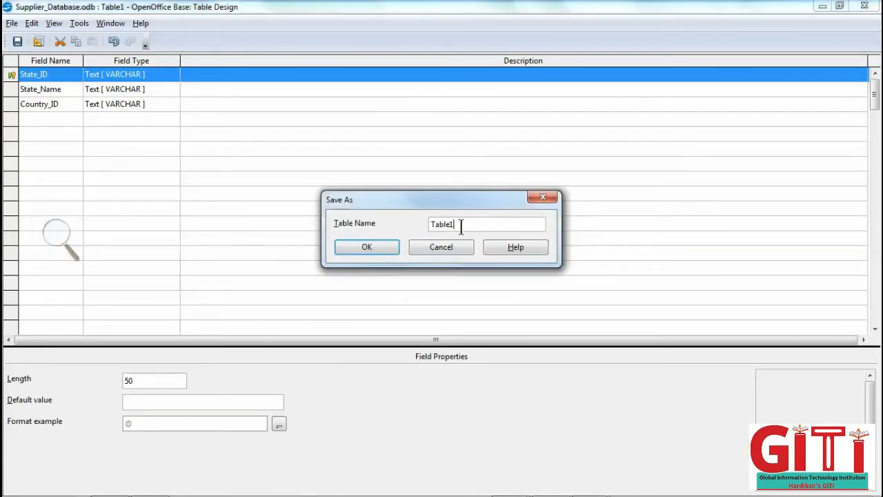
pyautogui.moveTo(461, 226); pyautogui.dragTo(407, 225)
pyautogui.write('State_Table')
pyautogui.click(366, 247)
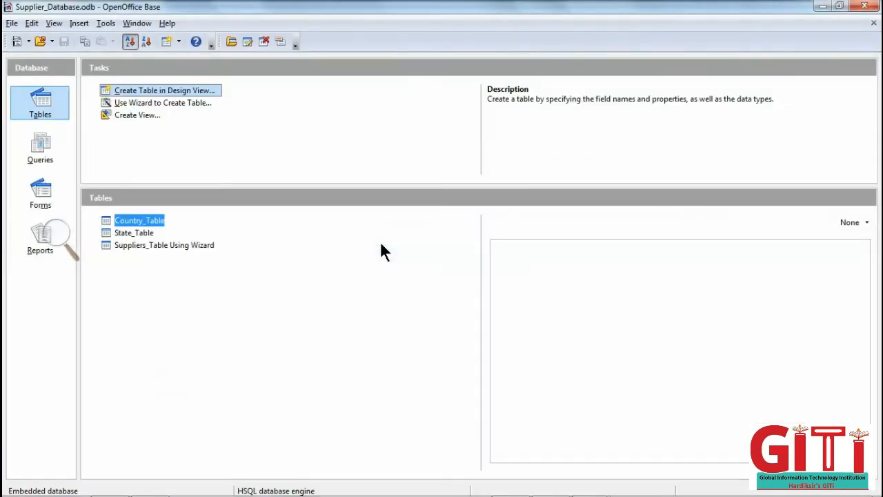
pyautogui.click(147, 234)
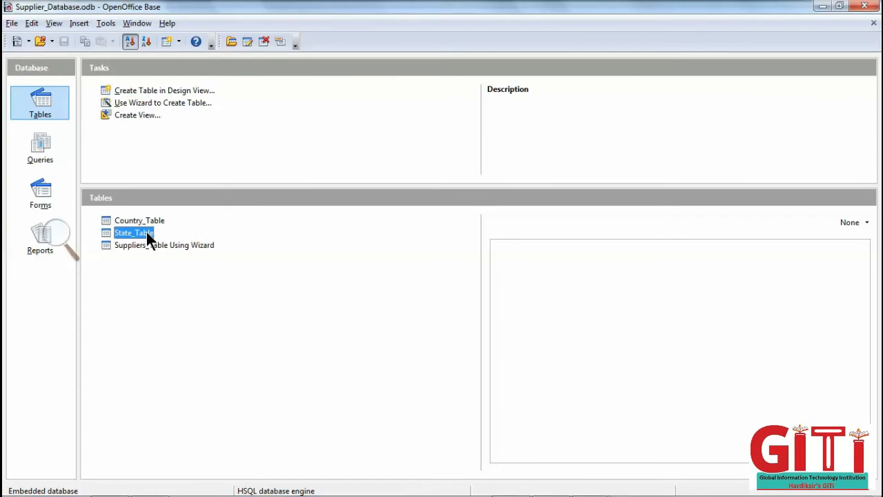
pyautogui.click(45, 234)
pyautogui.click(71, 240)
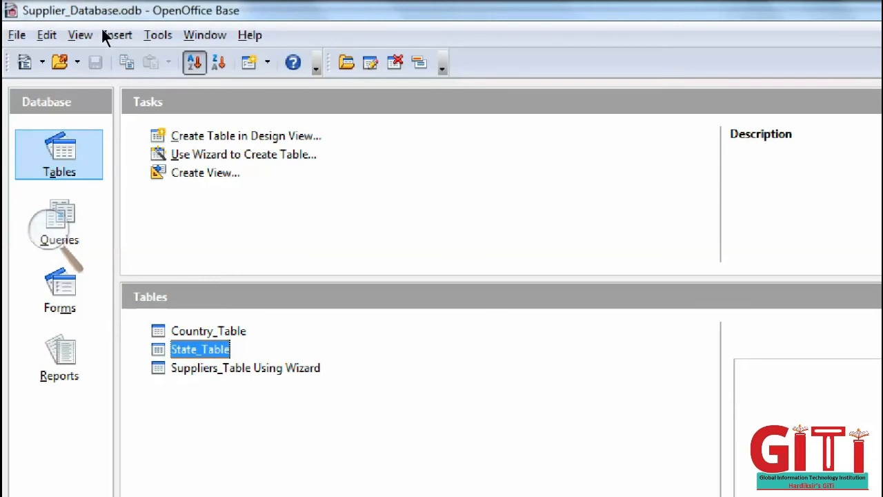
pyautogui.click(158, 36)
pyautogui.click(162, 36)
pyautogui.click(158, 36)
pyautogui.click(208, 60)
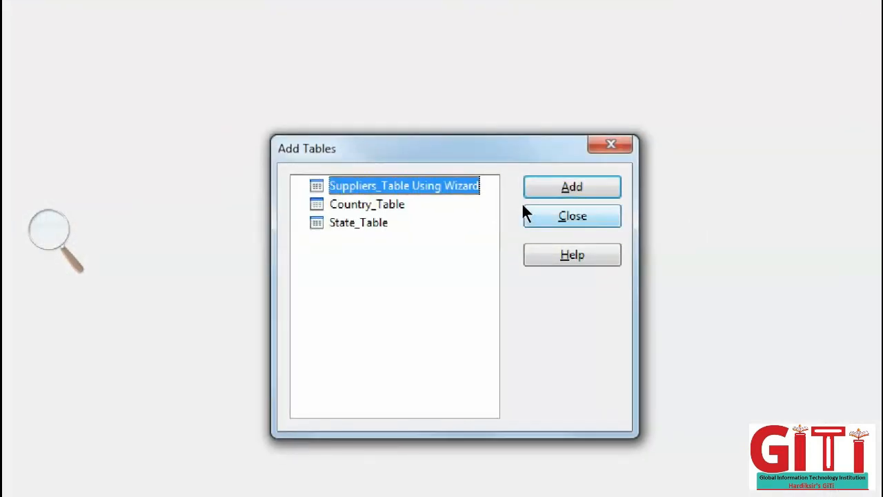
pyautogui.click(779, 301)
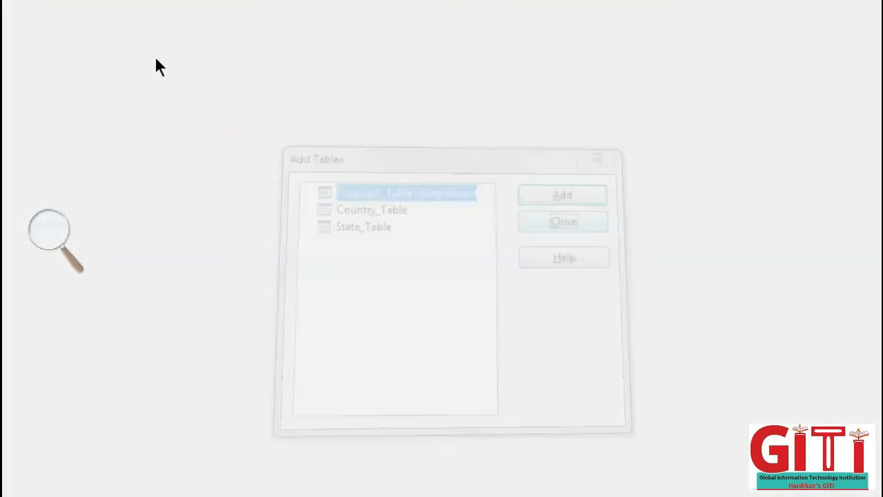
pyautogui.click(855, 9)
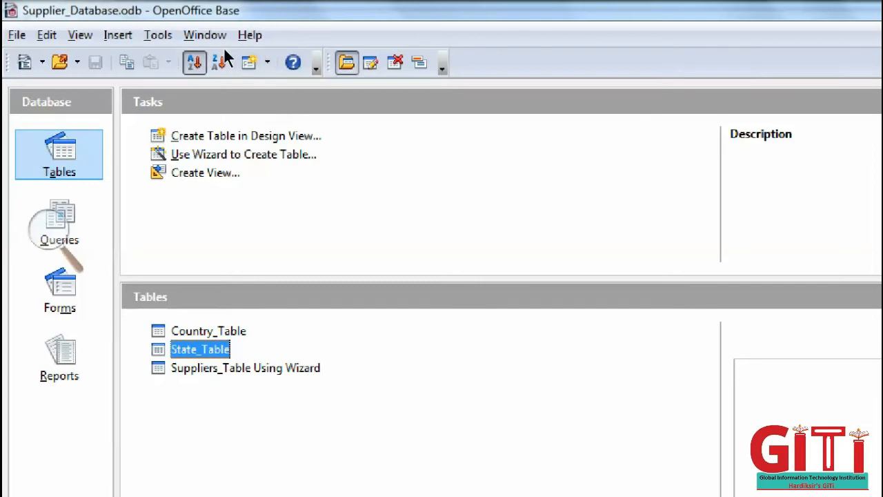
# Open the relationship design, add Country_Table and State_Table to it, and place State_Table apart from Country_Table
pyautogui.hotkey('alt', 't')
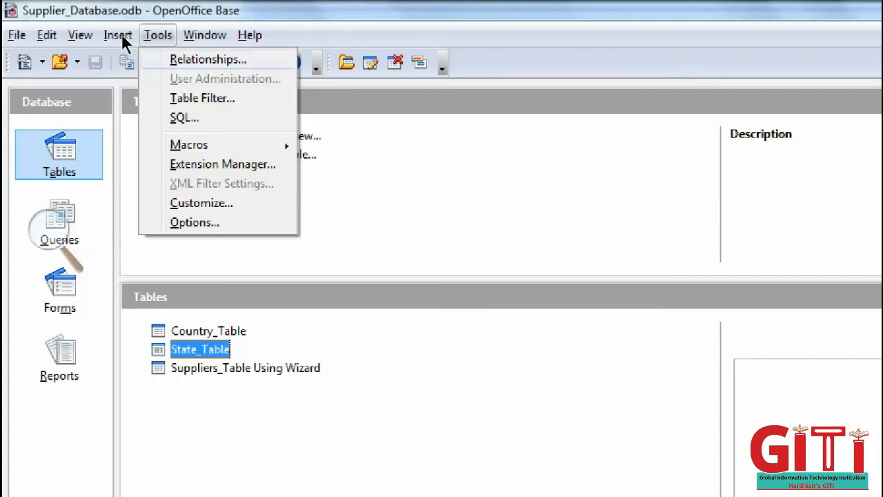
pyautogui.press('r')
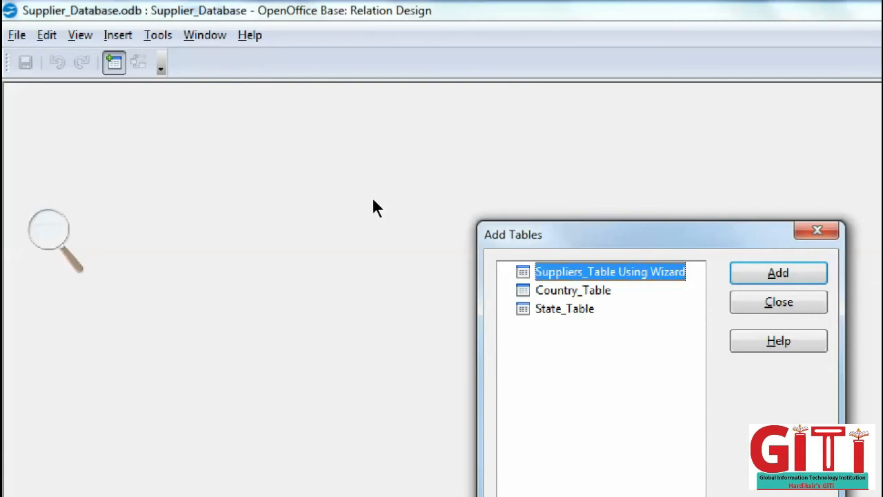
pyautogui.press('Down')
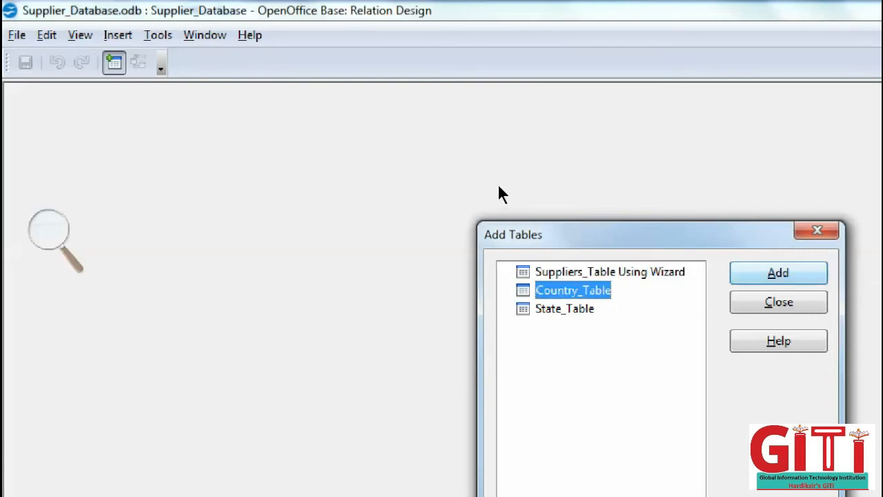
pyautogui.press('Return')
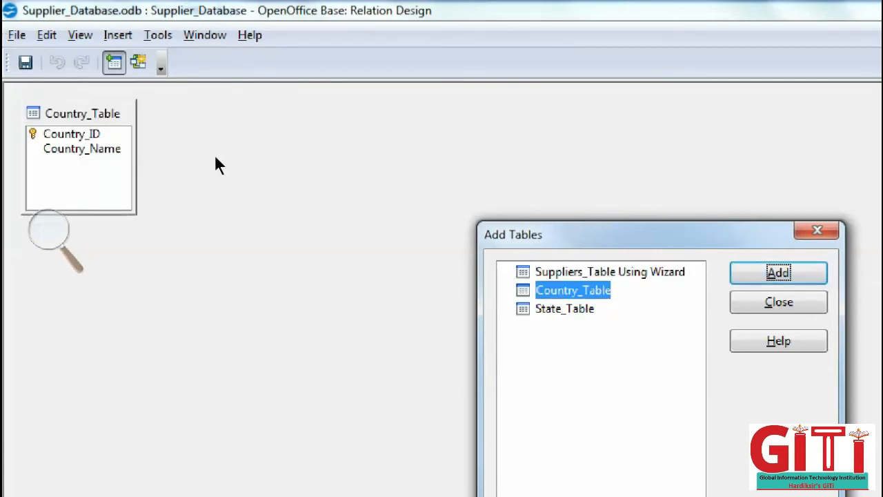
pyautogui.press('Down')
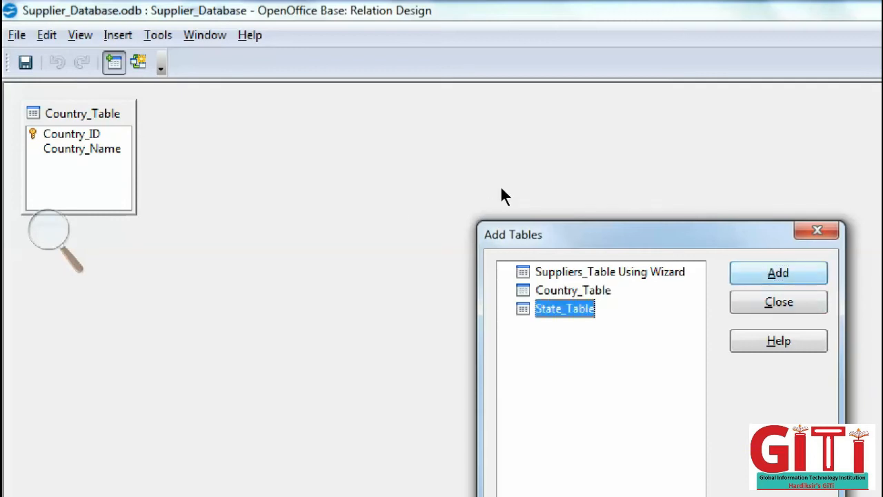
pyautogui.press('Return')
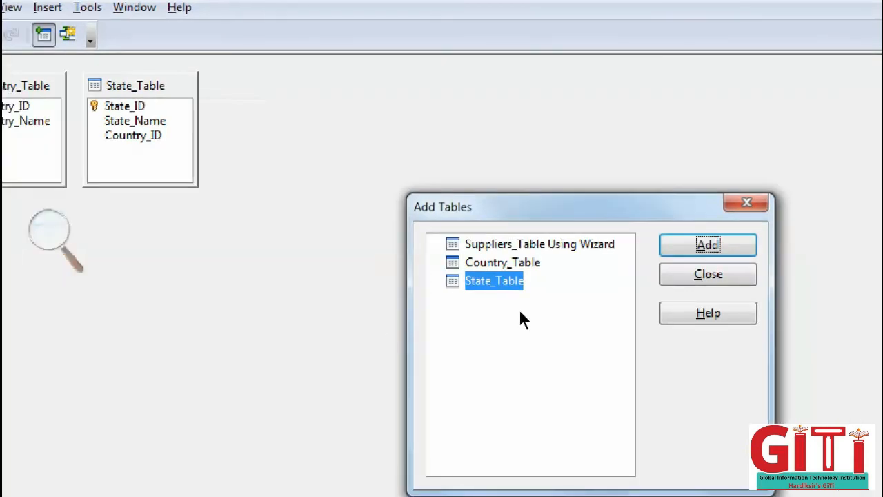
pyautogui.click(779, 302)
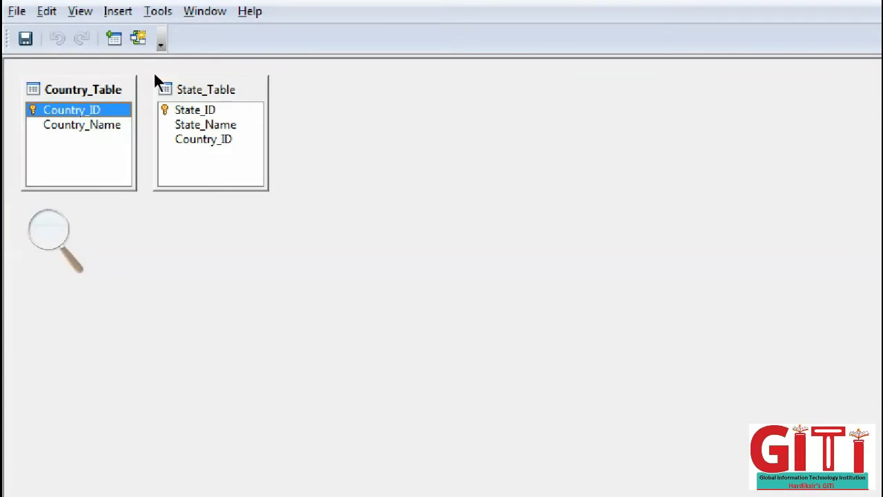
pyautogui.moveTo(155, 77); pyautogui.dragTo(346, 167)
pyautogui.click(74, 82)
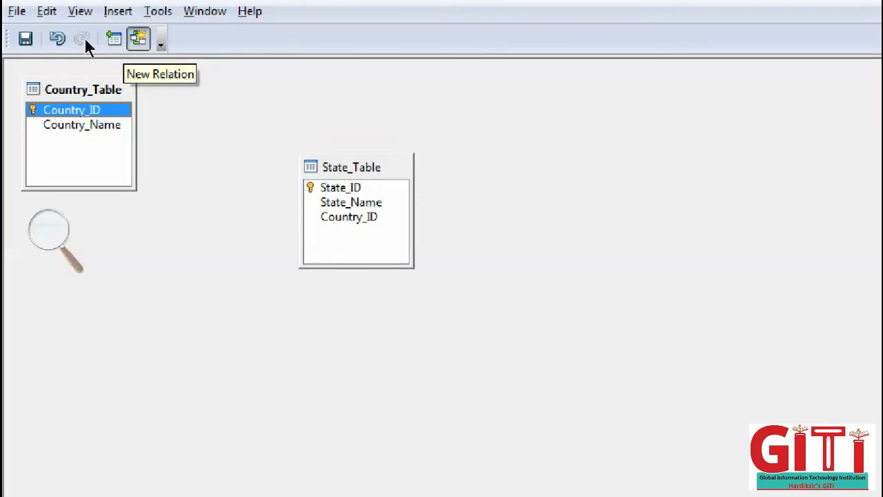
# Add Suppliers_Table Using Wizard to the relationship design, and delete it from there again
pyautogui.click(114, 39)
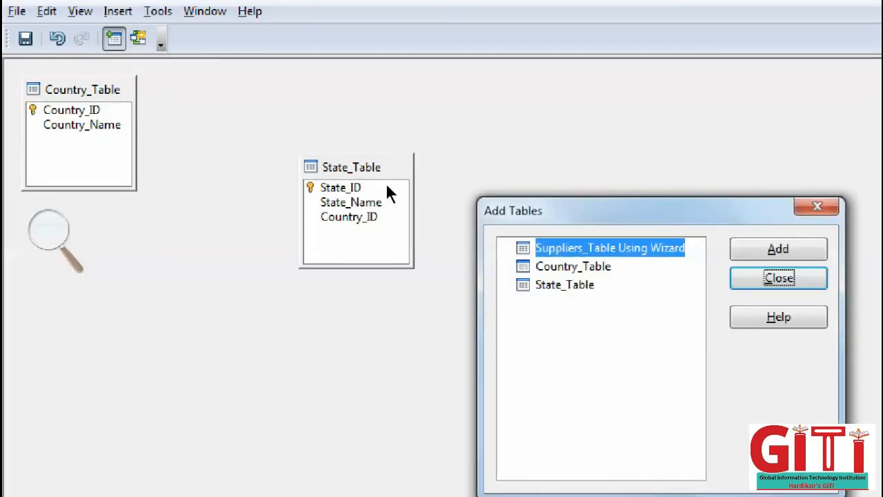
pyautogui.hotkey('alt', 'a')
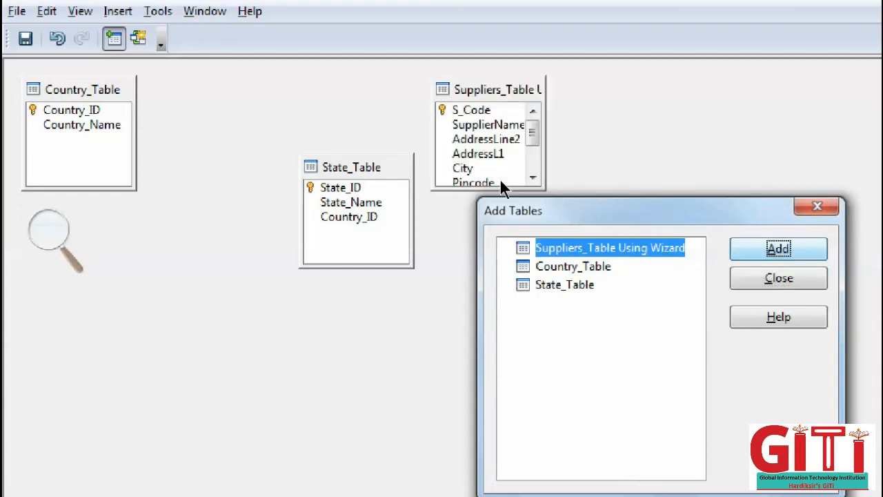
pyautogui.hotkey('alt', 'c')
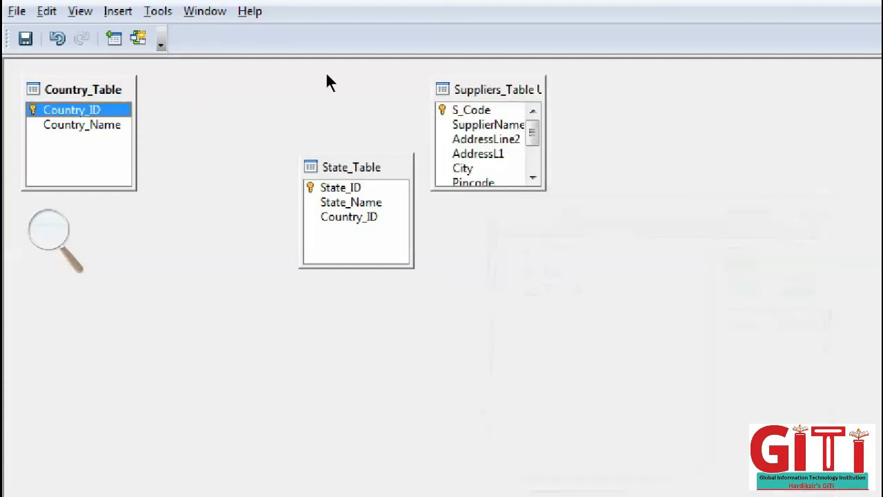
pyautogui.click(467, 82)
pyautogui.rightClick(467, 82)
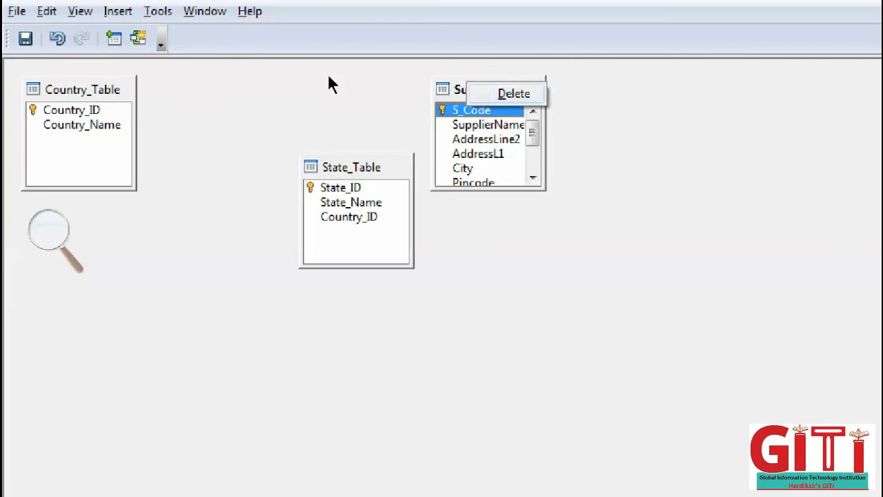
pyautogui.press('d')
pyautogui.press('Return')
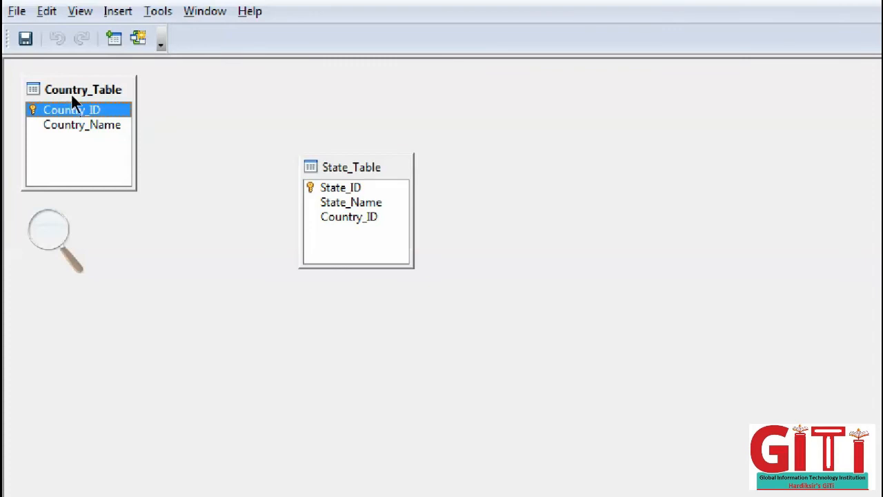
# Move State_Table higher and link Country_ID of Country_Table to Country_ID of State_Table as a one-to-many relation
pyautogui.press('Tab')
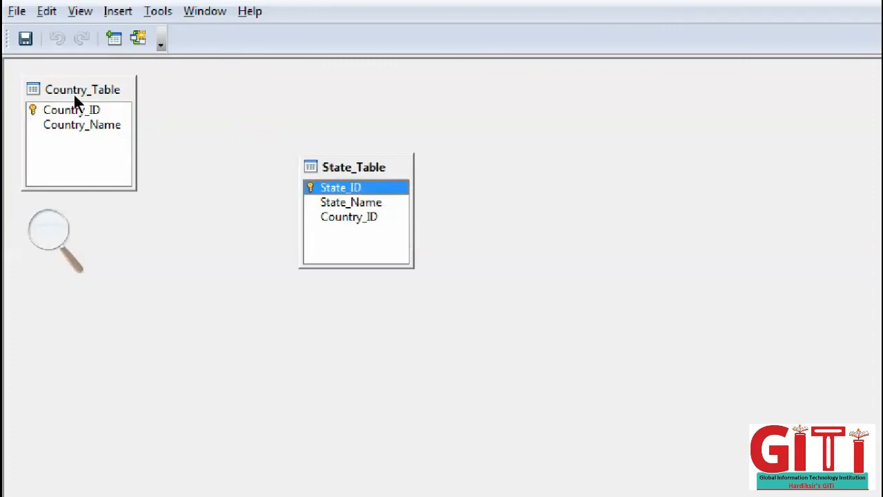
pyautogui.moveTo(249, 131); pyautogui.dragTo(294, 96)
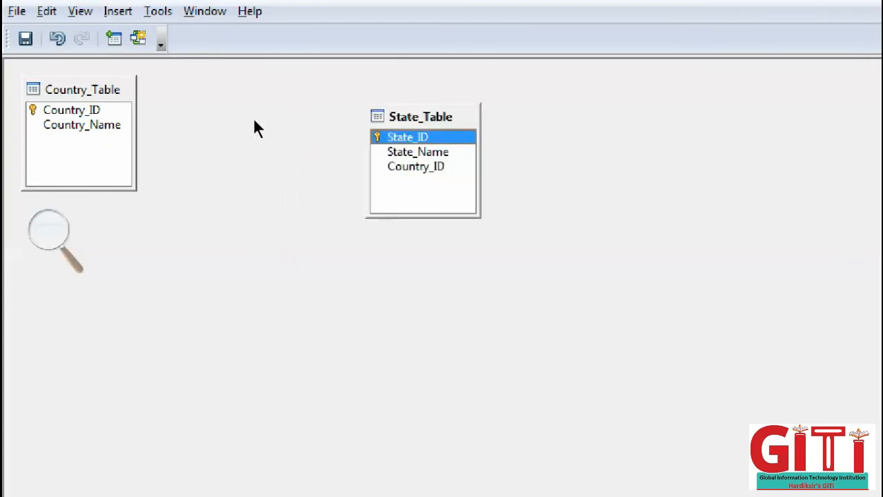
pyautogui.moveTo(63, 93); pyautogui.dragTo(269, 136)
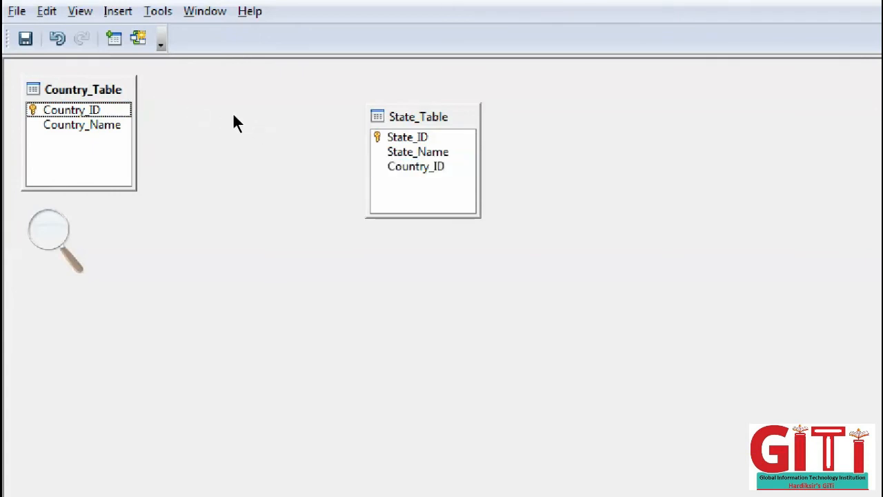
pyautogui.moveTo(59, 92); pyautogui.dragTo(274, 132)
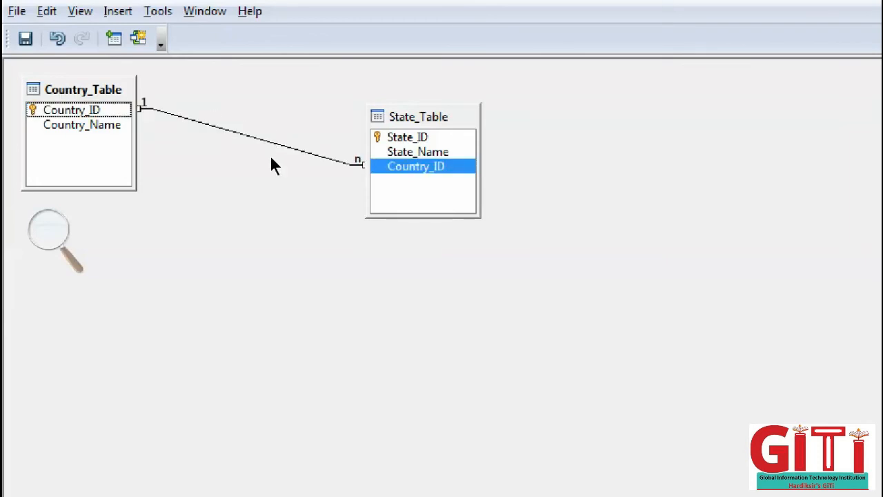
# Move State_Table lower and farther from Country_Table, and close the relationship design
pyautogui.moveTo(292, 92); pyautogui.dragTo(312, 134)
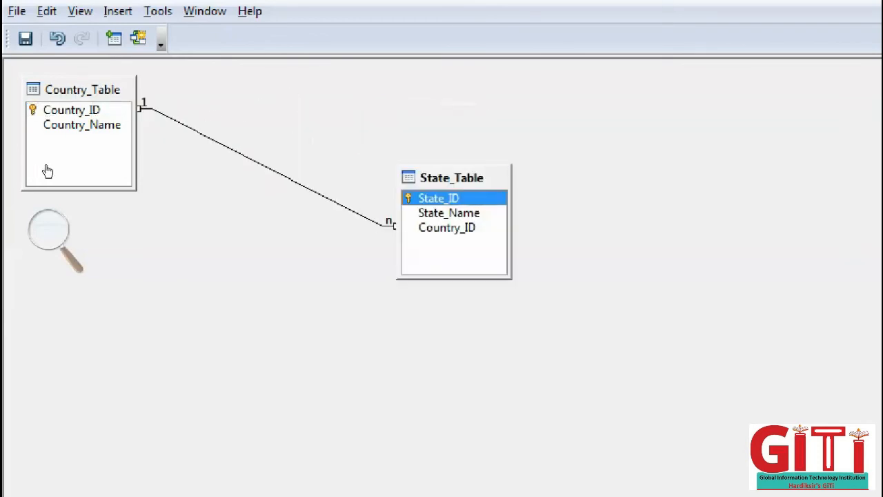
pyautogui.click(36, 171)
pyautogui.click(42, 178)
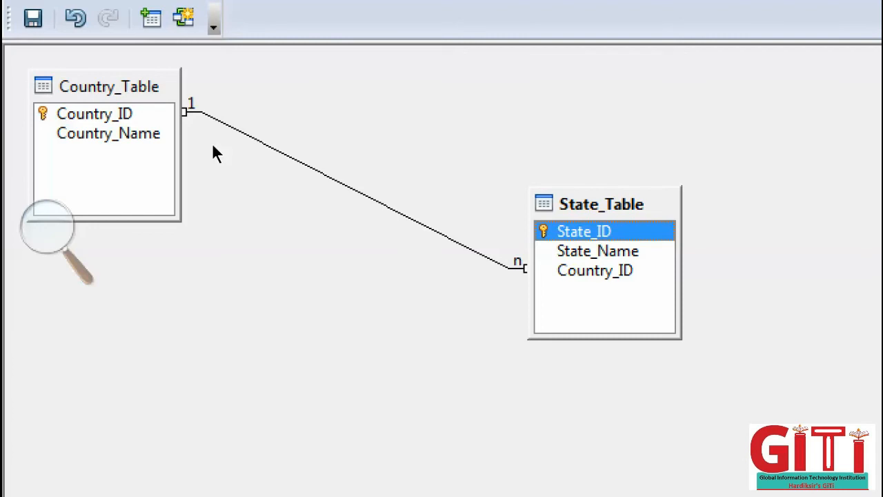
pyautogui.click(47, 226)
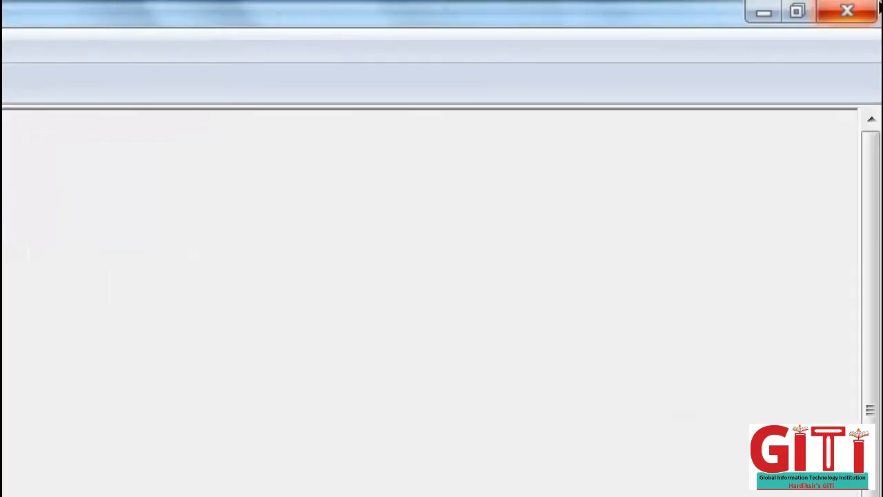
pyautogui.click(870, 8)
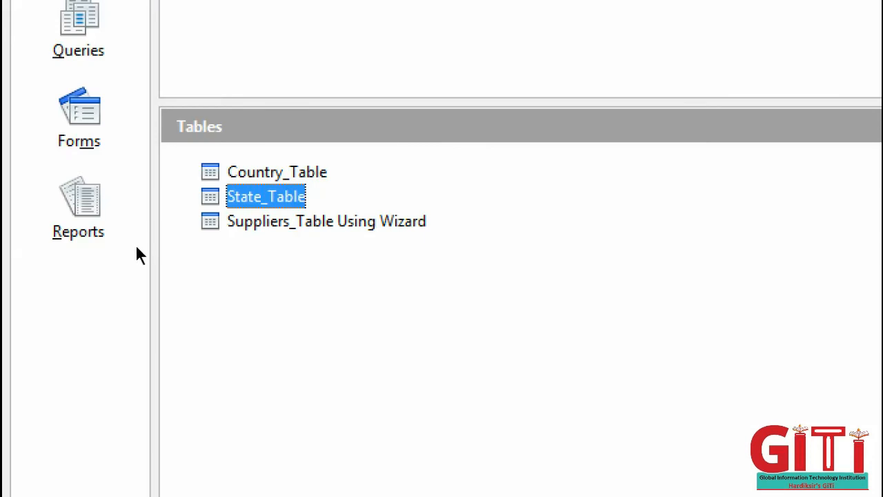
# Open Country_Table for data entry and enter a first record with Country_ID 1 and Country_Name India
pyautogui.press('Up')
pyautogui.press('Return')
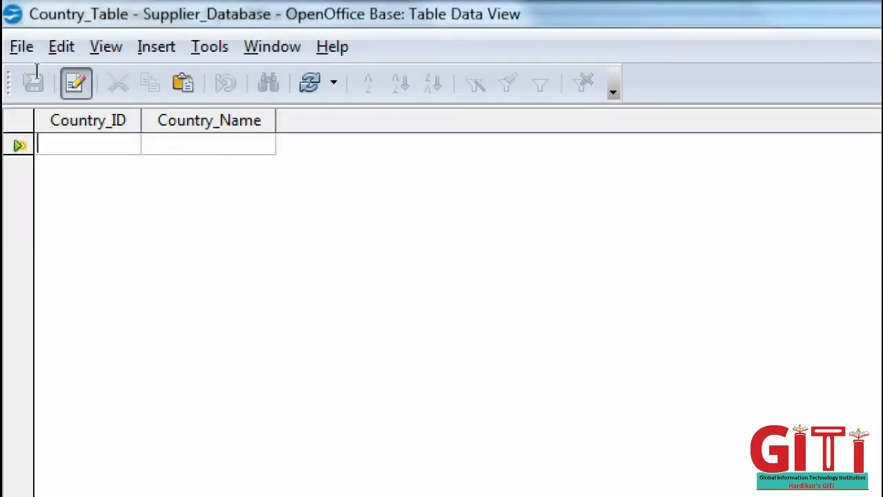
pyautogui.write('1')
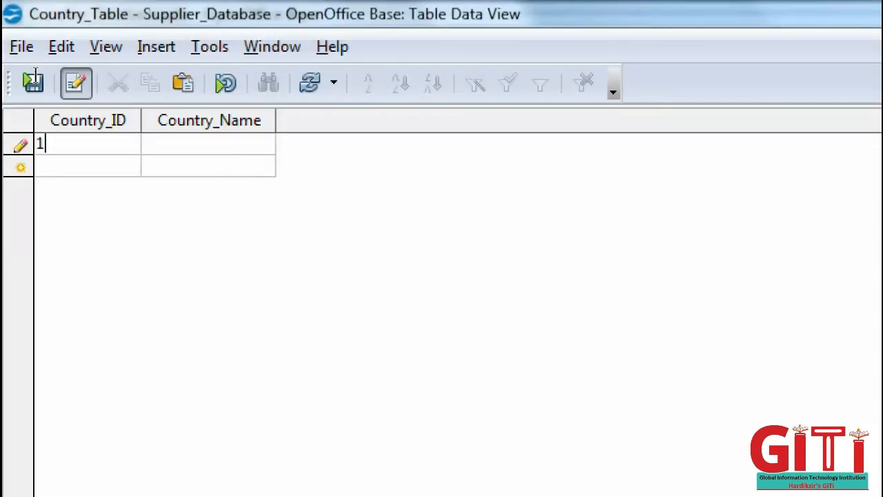
pyautogui.press('Tab')
pyautogui.write('India')
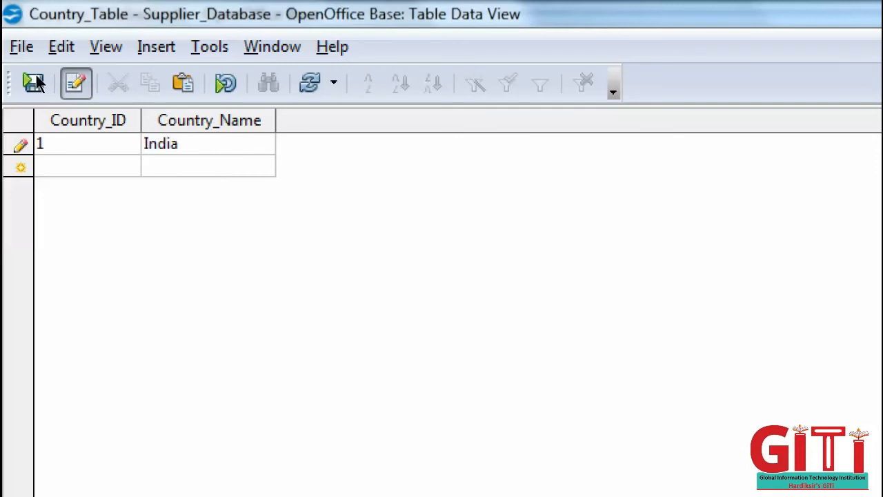
pyautogui.press('Tab')
# Add records 2 China and 3 Japan to Country_Table, save them, and close the table
pyautogui.write('2')
pyautogui.press('Tab')
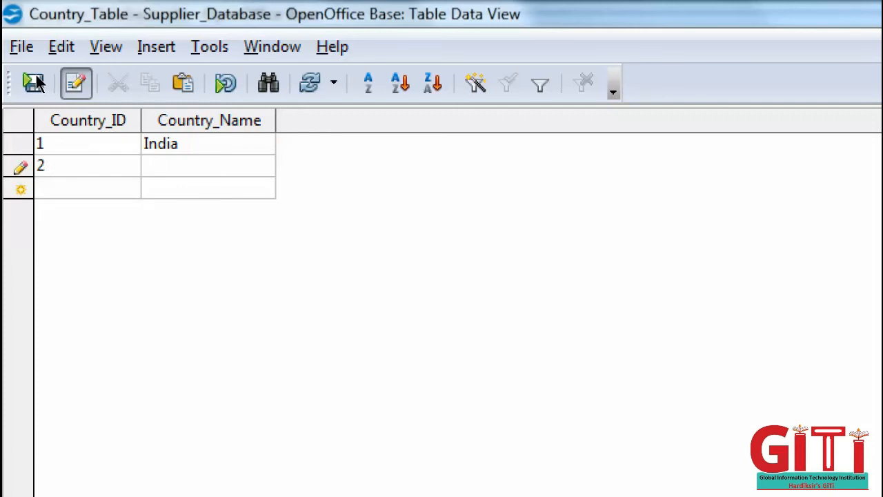
pyautogui.write('China')
pyautogui.press('Tab')
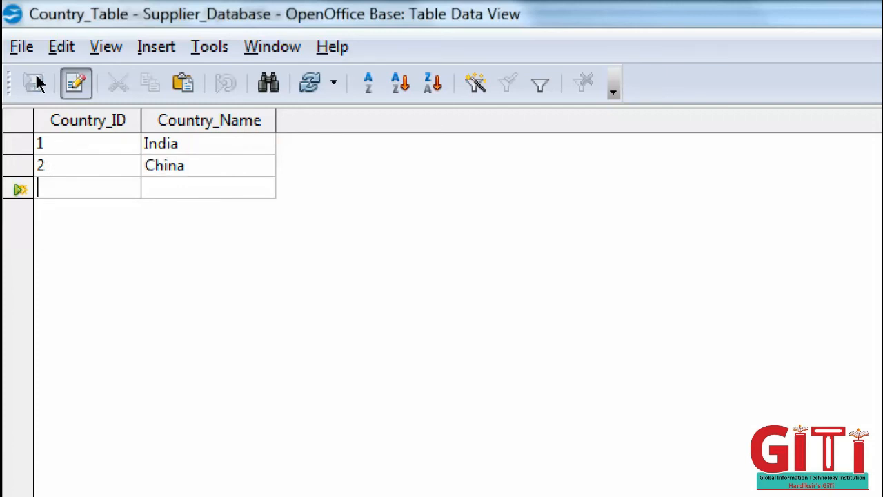
pyautogui.write('3')
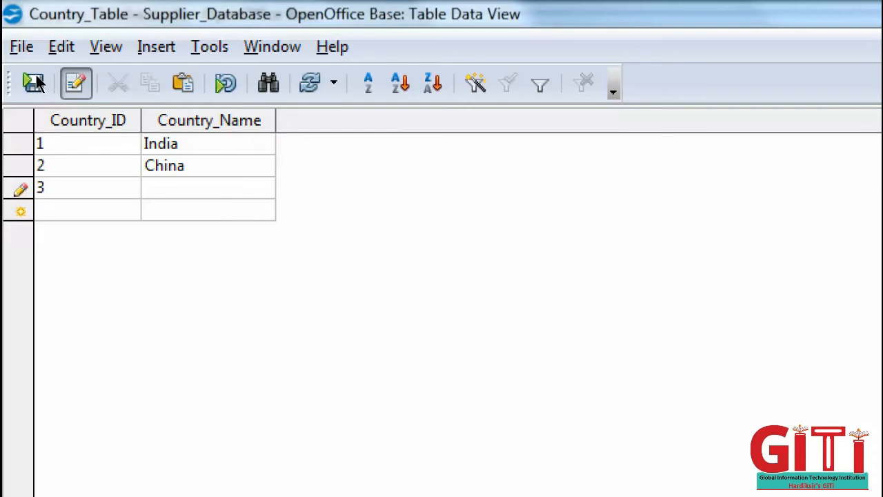
pyautogui.press('Tab')
pyautogui.write('Japan')
pyautogui.click(33, 82)
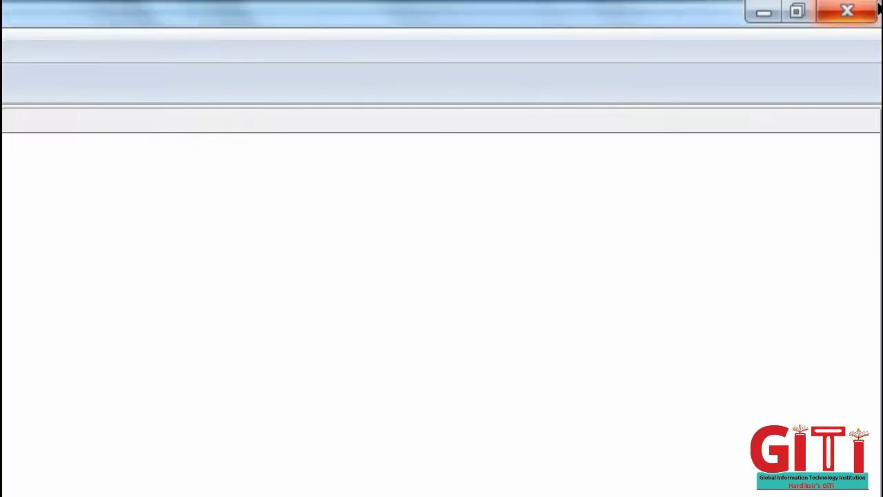
pyautogui.click(775, 7)
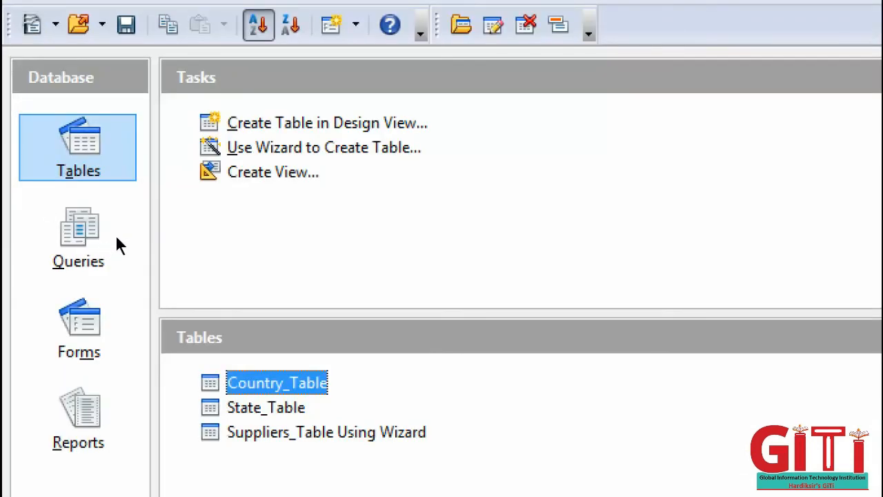
# Open State_Table for data entry and enter a first record with State_ID 1, State_Name Gujarat and Country_ID 1
pyautogui.press('Down')
pyautogui.press('Return')
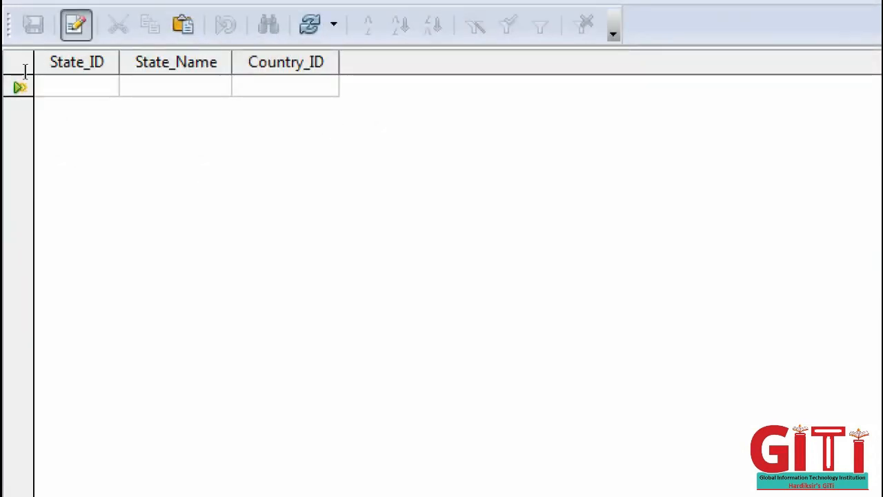
pyautogui.write('1')
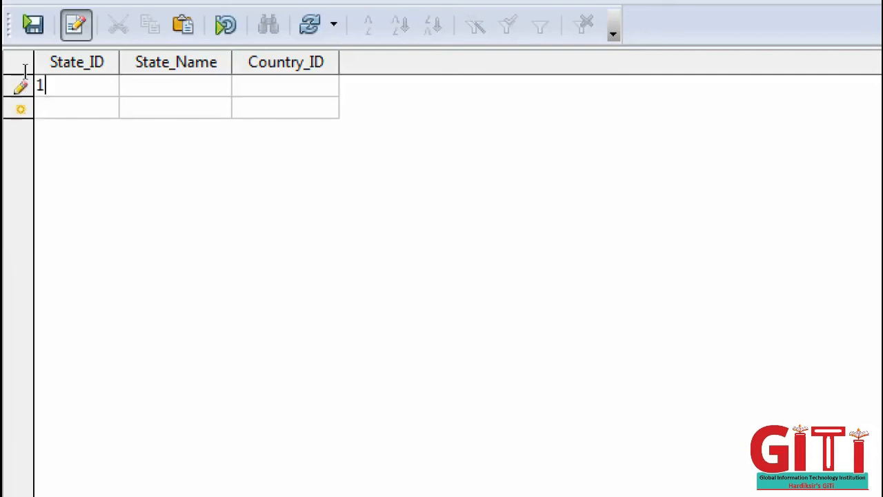
pyautogui.press('Tab')
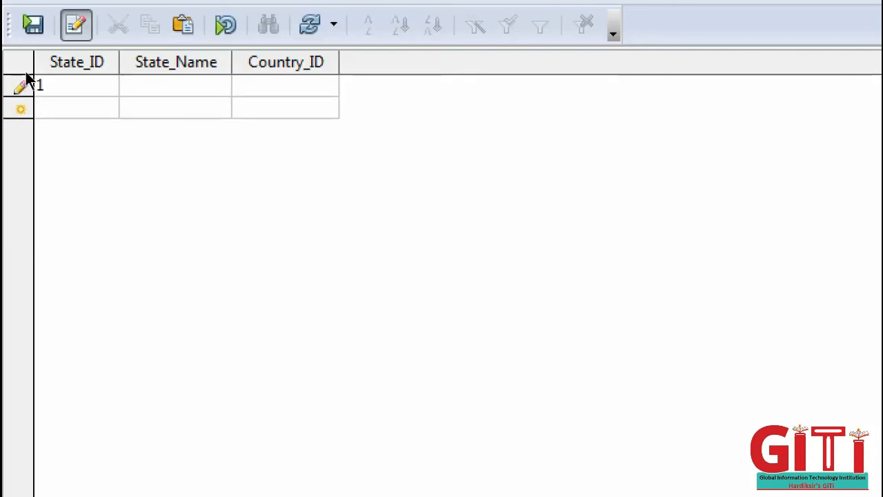
pyautogui.write('Gujarat')
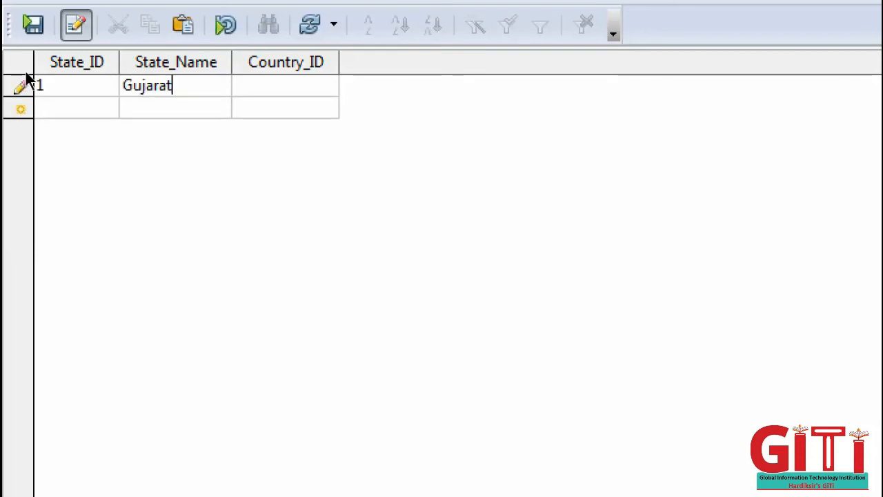
pyautogui.press('Tab')
pyautogui.write('1')
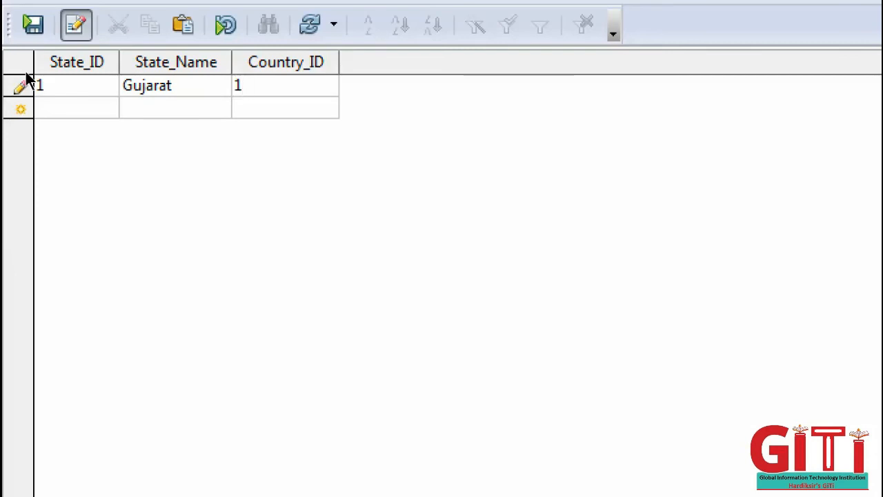
pyautogui.press('Tab')
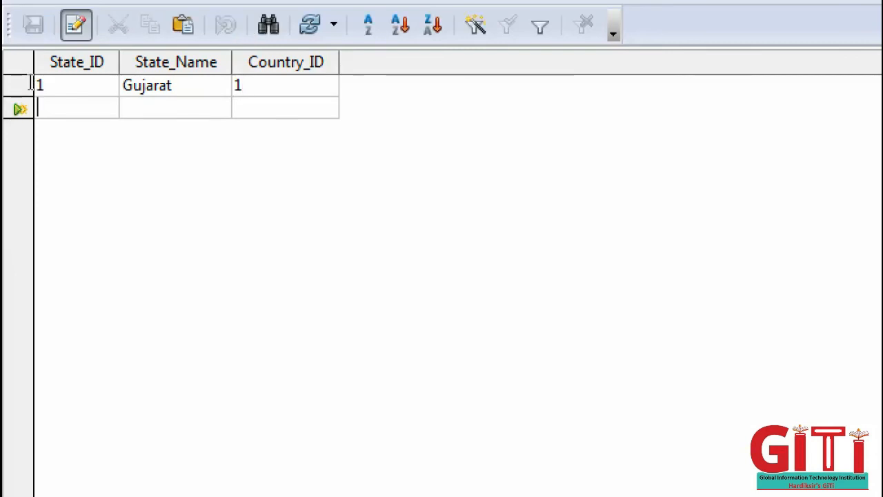
# Enter a second State_Table record with State_ID 2, State_Name Rajathan and Country_ID 1
pyautogui.write('2')
pyautogui.press('Tab')
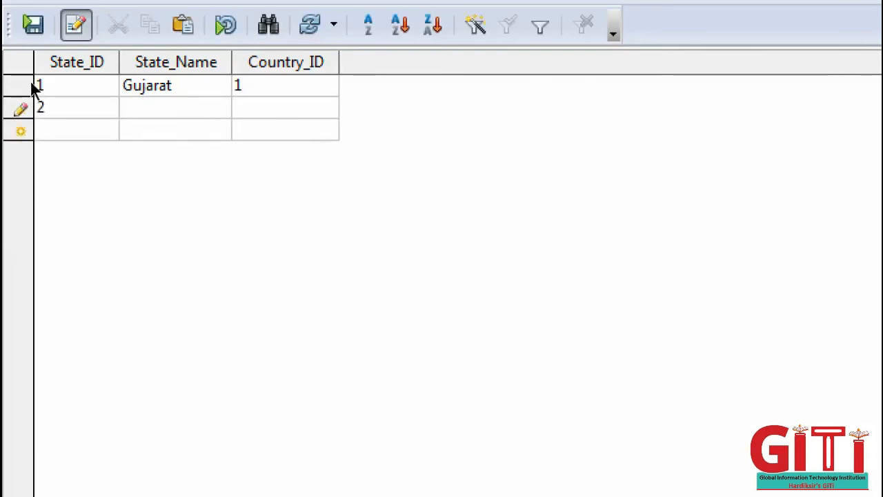
pyautogui.write('Raja')
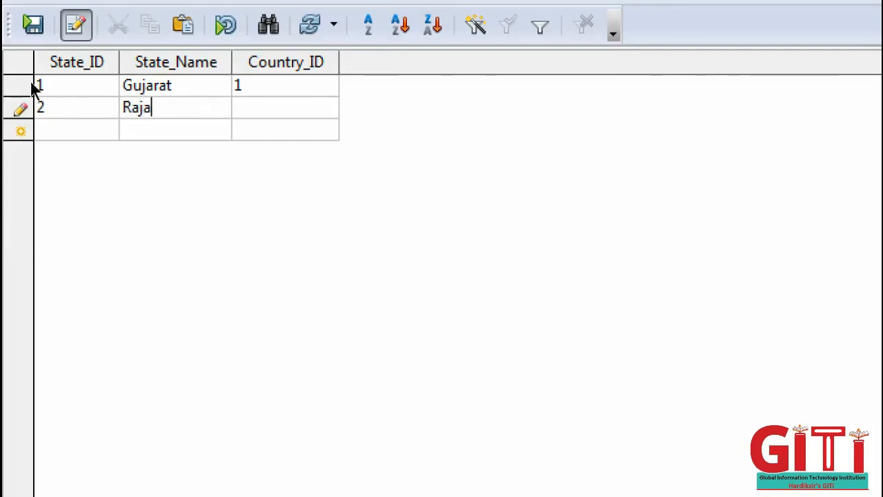
pyautogui.write('than')
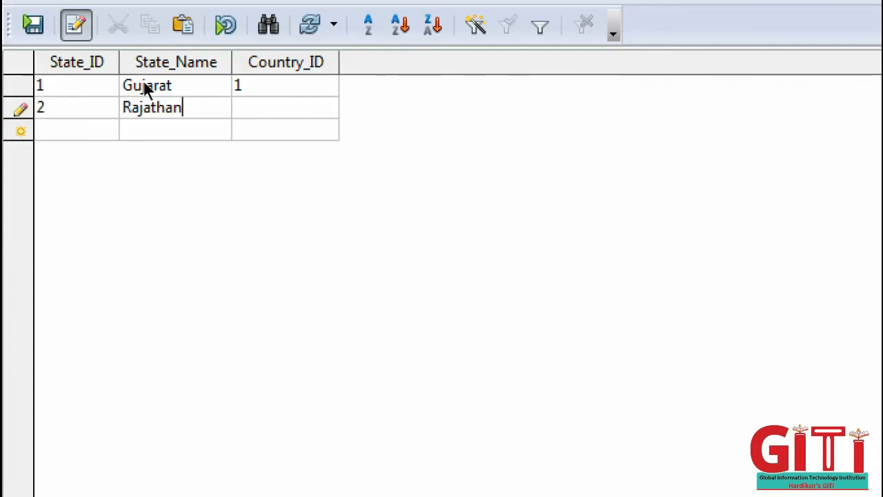
pyautogui.press('Tab')
pyautogui.write('1')
pyautogui.press('Tab')
# Enter a third State_Table record with State_ID 3, State_Name MP and Country_ID 1
pyautogui.write('3')
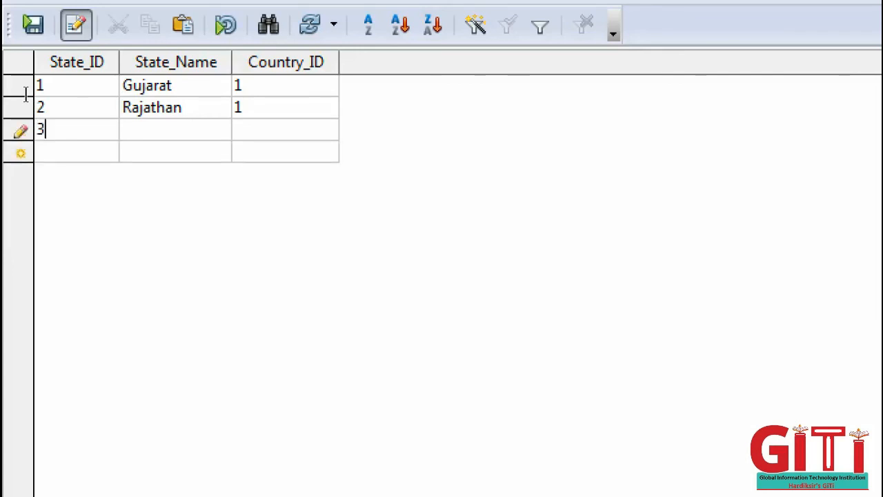
pyautogui.press('Tab')
pyautogui.write('MP')
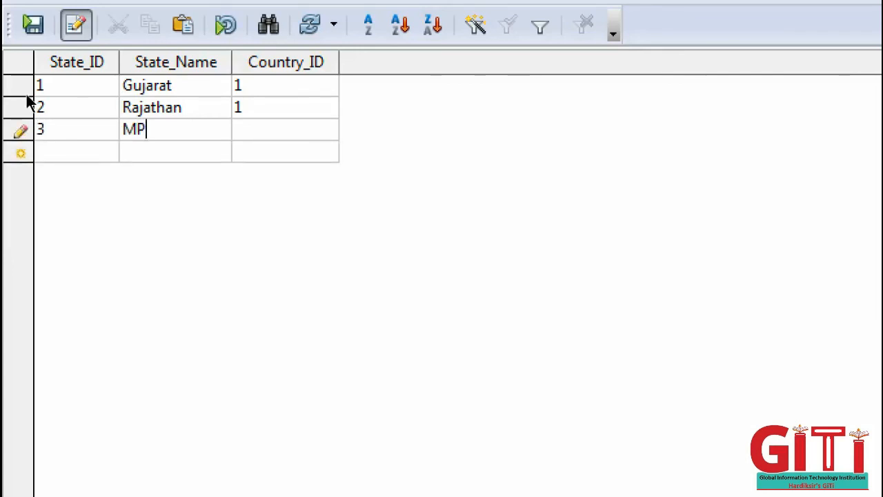
pyautogui.press('Tab')
pyautogui.write('1')
pyautogui.press('Tab')
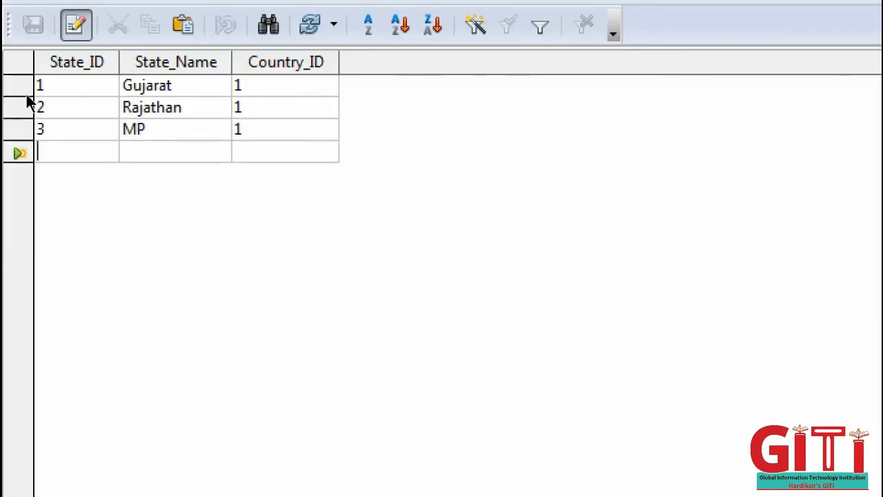
# Enter a fourth State_Table record with State_ID 4, State_Name UP and Country_ID 1, save it, and close the table
pyautogui.write('4')
pyautogui.press('Tab')
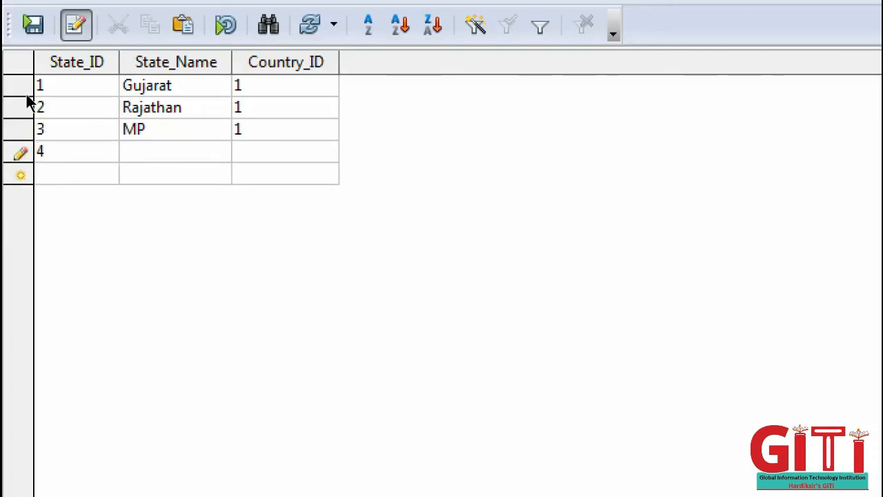
pyautogui.write('UP')
pyautogui.press('Tab')
pyautogui.write('1')
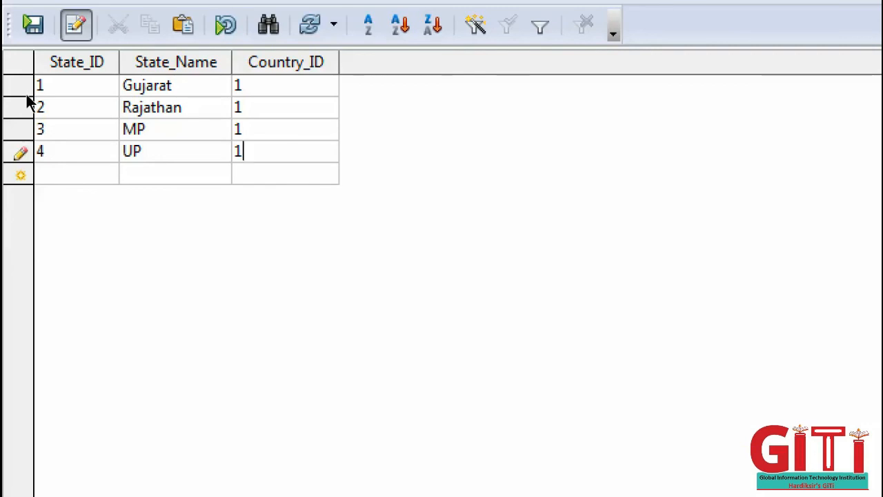
pyautogui.click(33, 25)
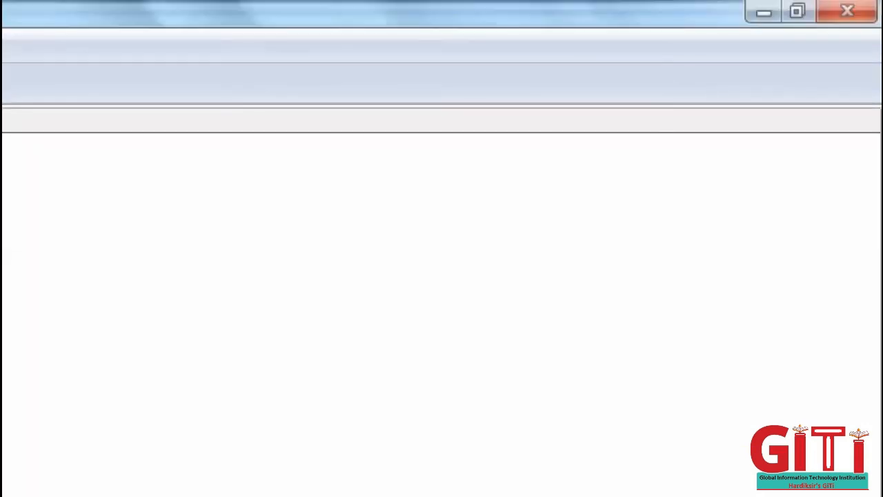
pyautogui.click(848, 11)
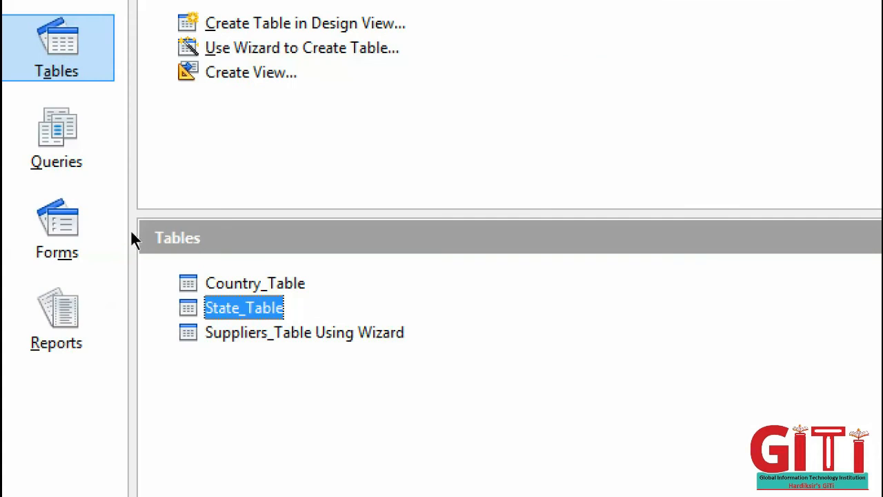
# Delete State_Table from the supplier database
pyautogui.rightClick(239, 306)
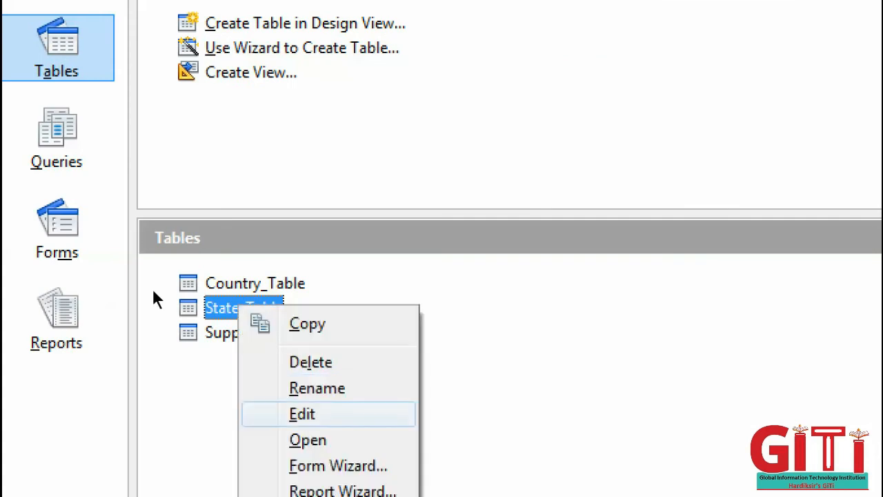
pyautogui.click(310, 362)
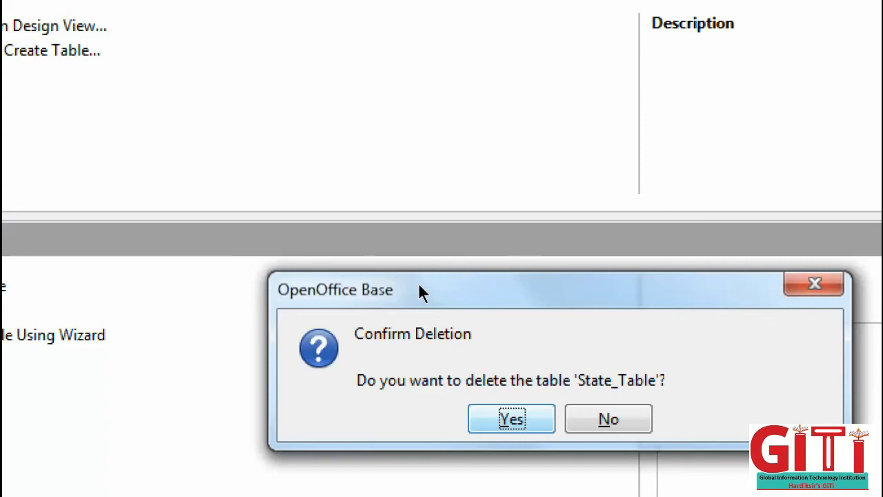
pyautogui.press('Return')
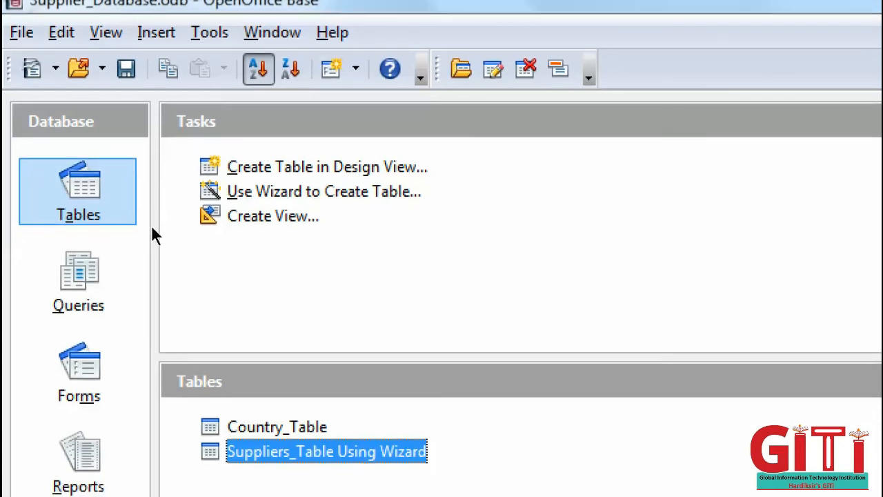
# Open Country_Table to view its records, and close it again
pyautogui.press('Up')
pyautogui.press('Return')
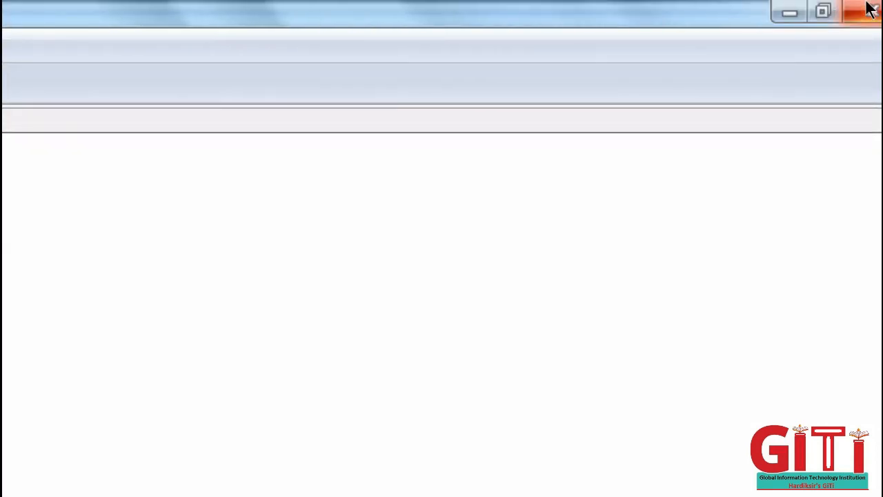
pyautogui.click(868, 10)
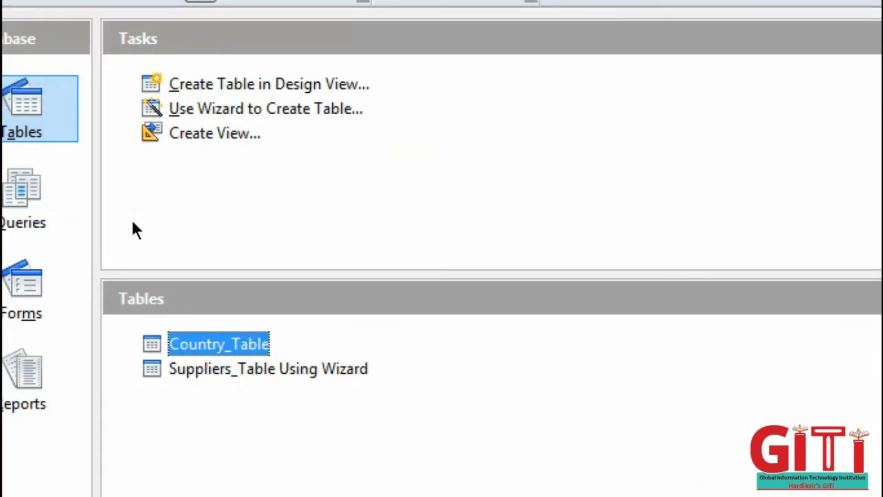
# Delete Country_Table from the supplier database
pyautogui.hotkey('shift', 'F10')
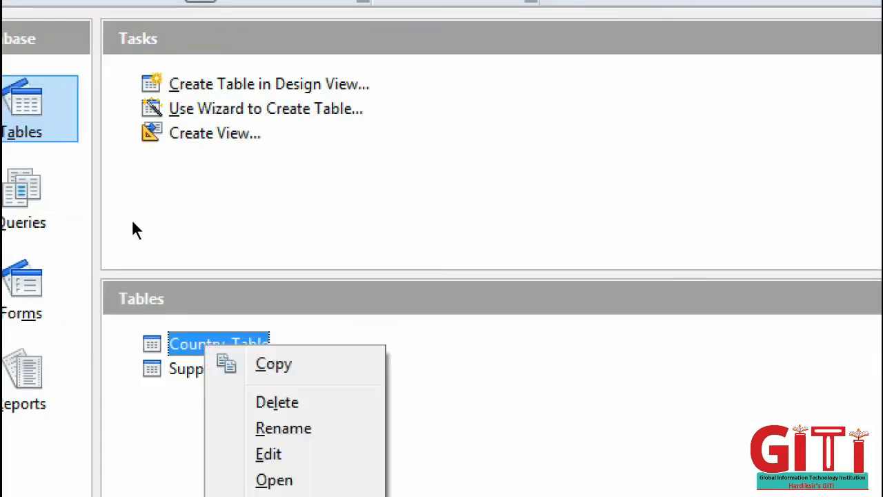
pyautogui.press('Down')
pyautogui.press('Down')
pyautogui.press('Return')
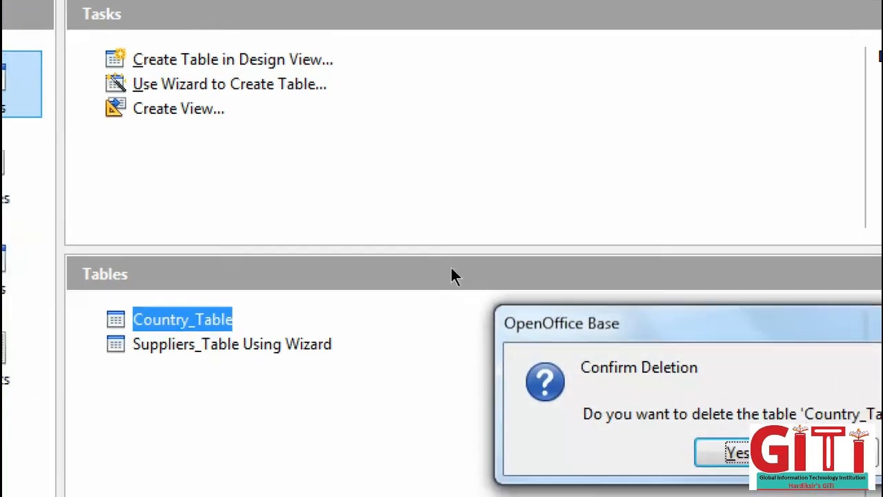
pyautogui.press('Return')
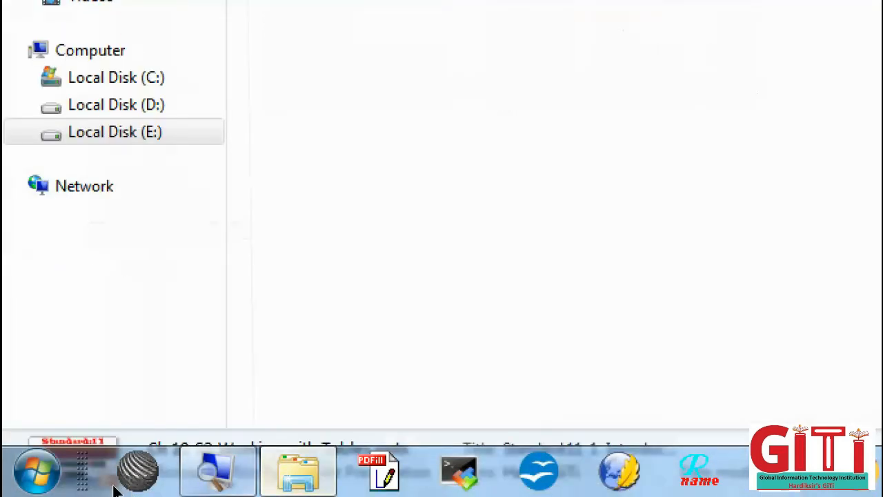
# Reduce the Magnifier zoom to 100% and bring the supplier database window back into view
pyautogui.click(219, 475)
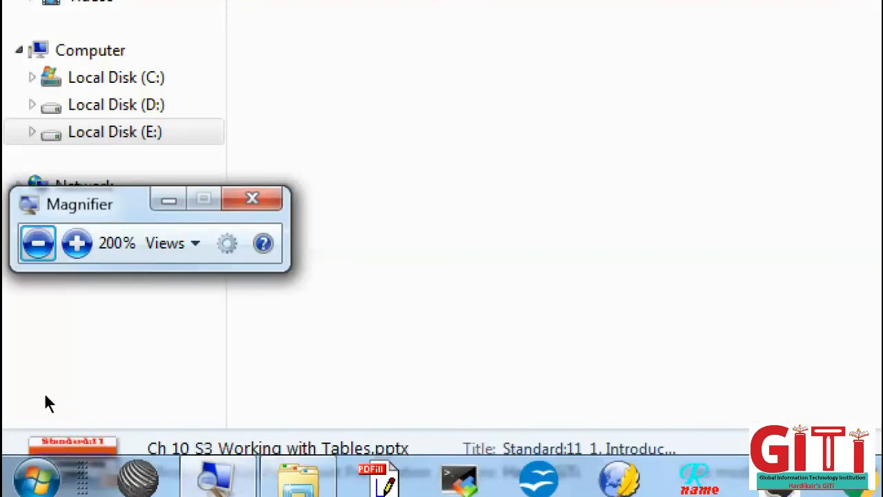
pyautogui.click(38, 243)
pyautogui.click(792, 9)
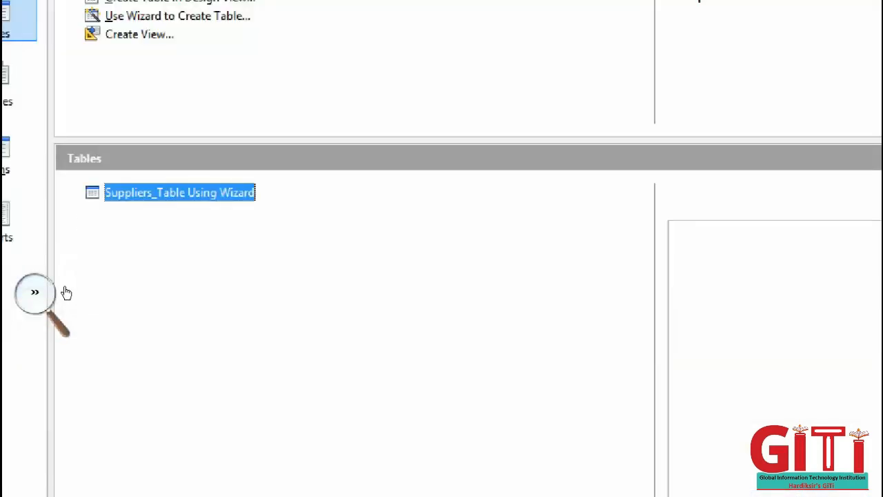
pyautogui.click(36, 294)
pyautogui.click(27, 306)
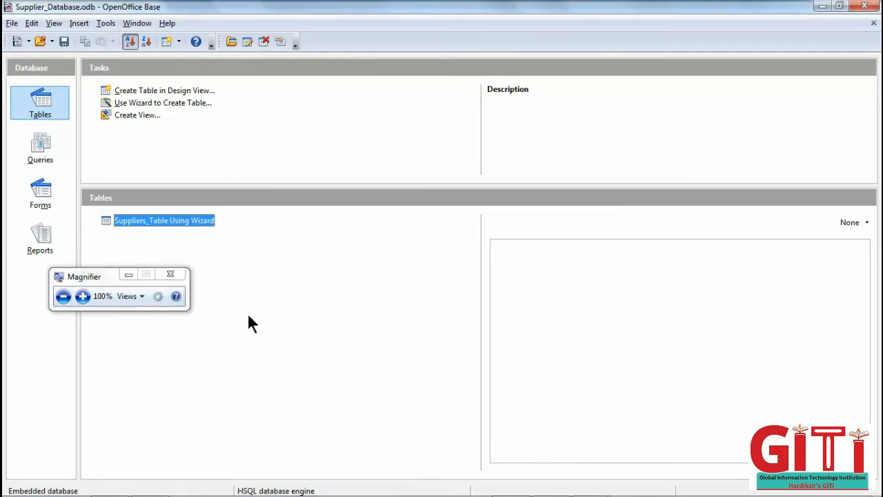
# Switch to the PowerPoint slide show, advance to the slide after the data type mismatch error, and bring up the Magnifier controls
pyautogui.moveTo(158, 491)
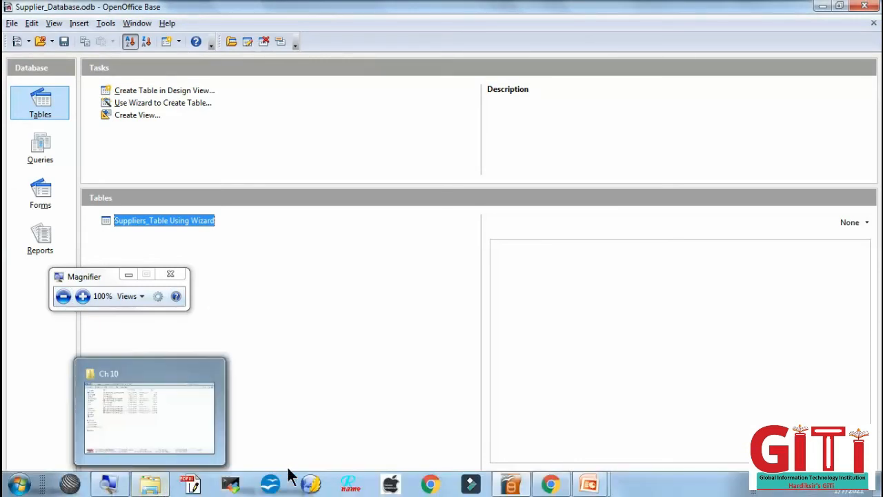
pyautogui.moveTo(585, 487)
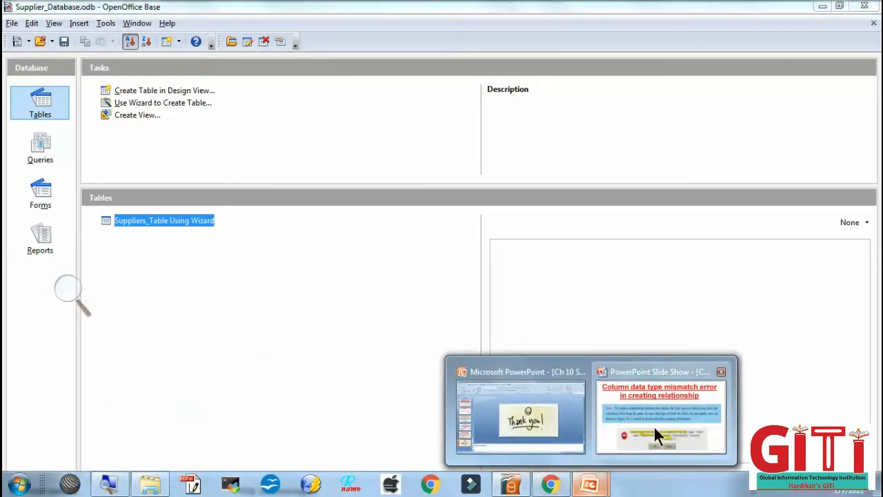
pyautogui.click(656, 404)
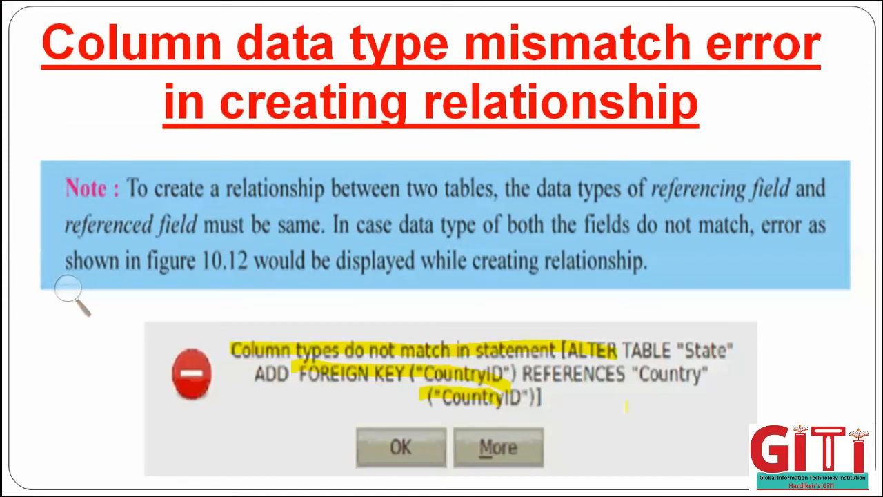
pyautogui.press('Right')
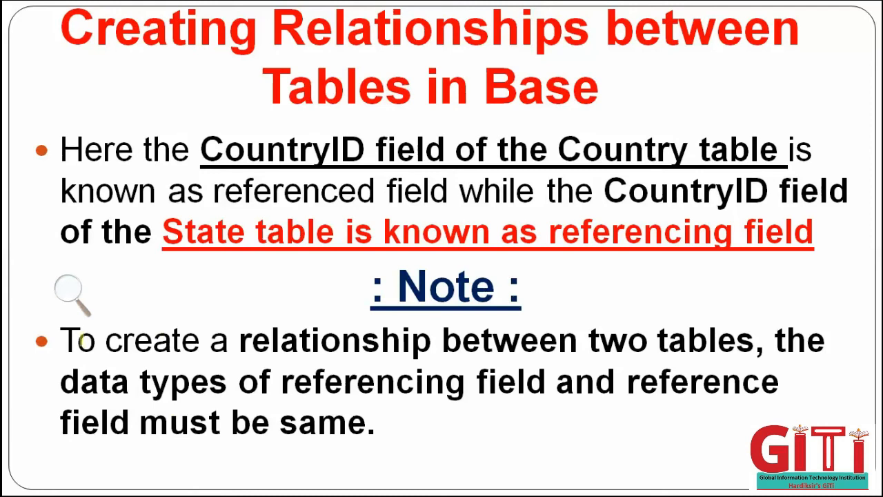
pyautogui.click(68, 292)
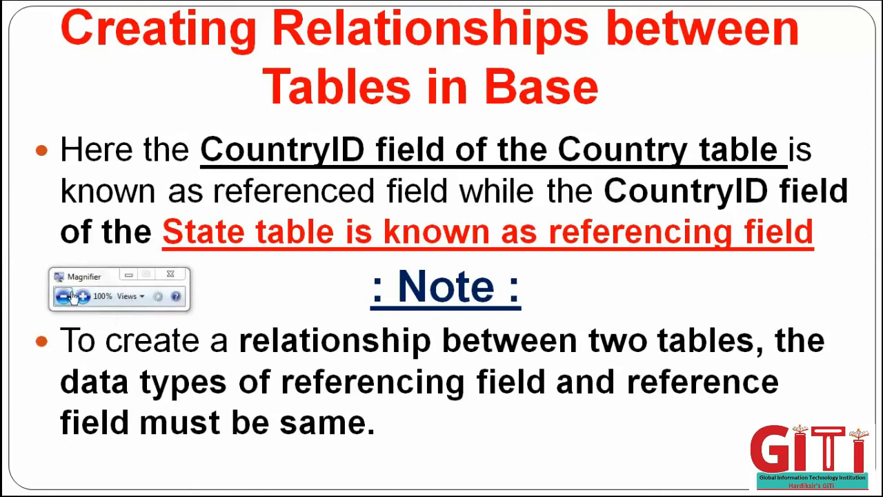